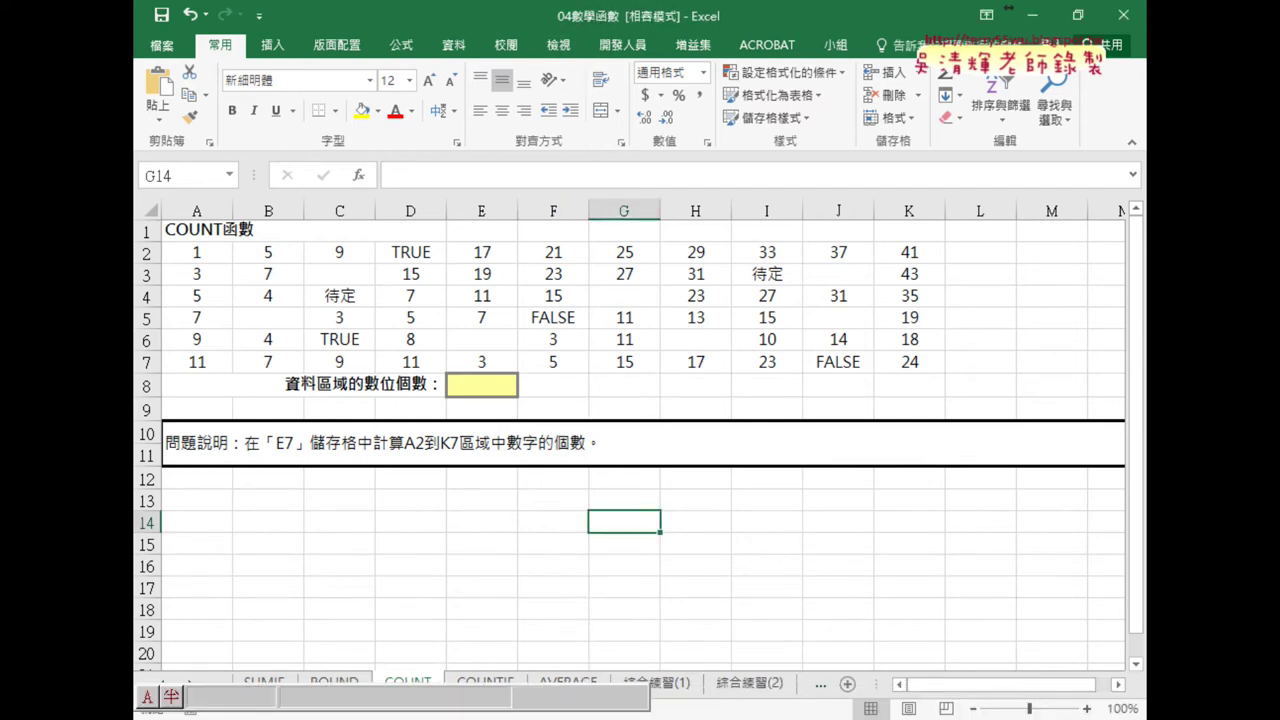
- Bring the already open 04數學函數 workbook to the front and switch the input language
left_click(449, 680)
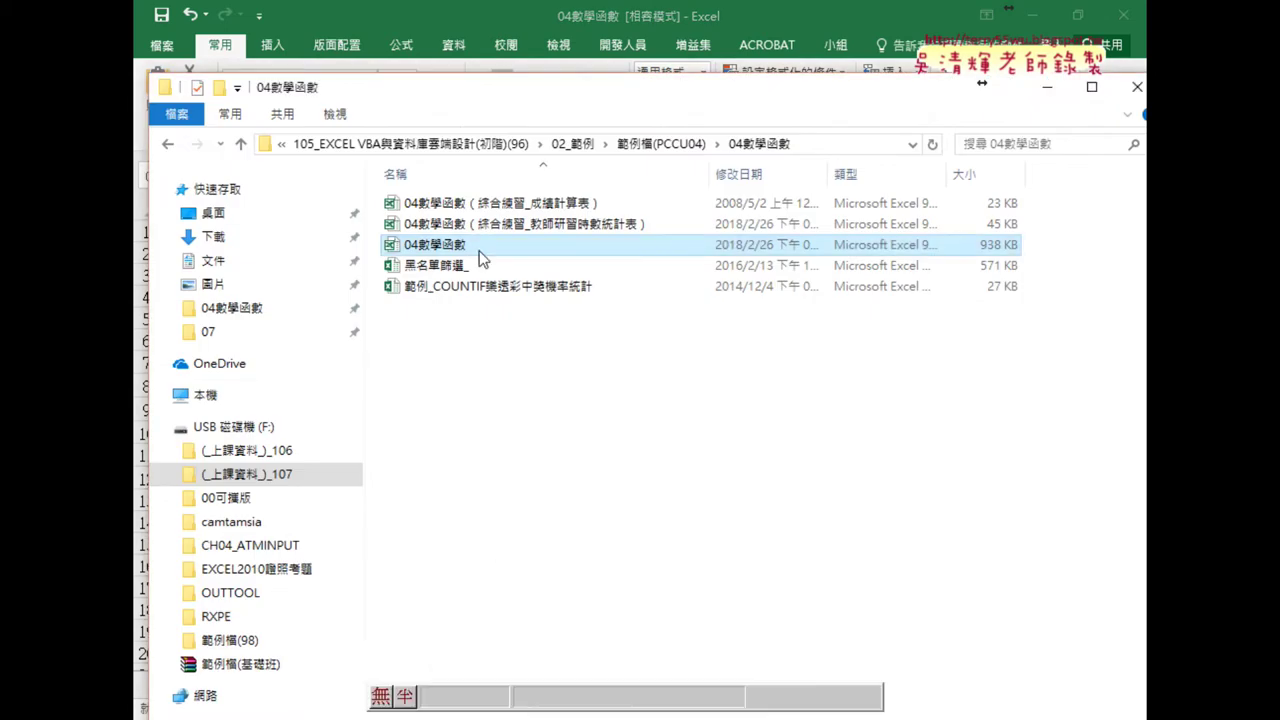
double_click(450, 245)
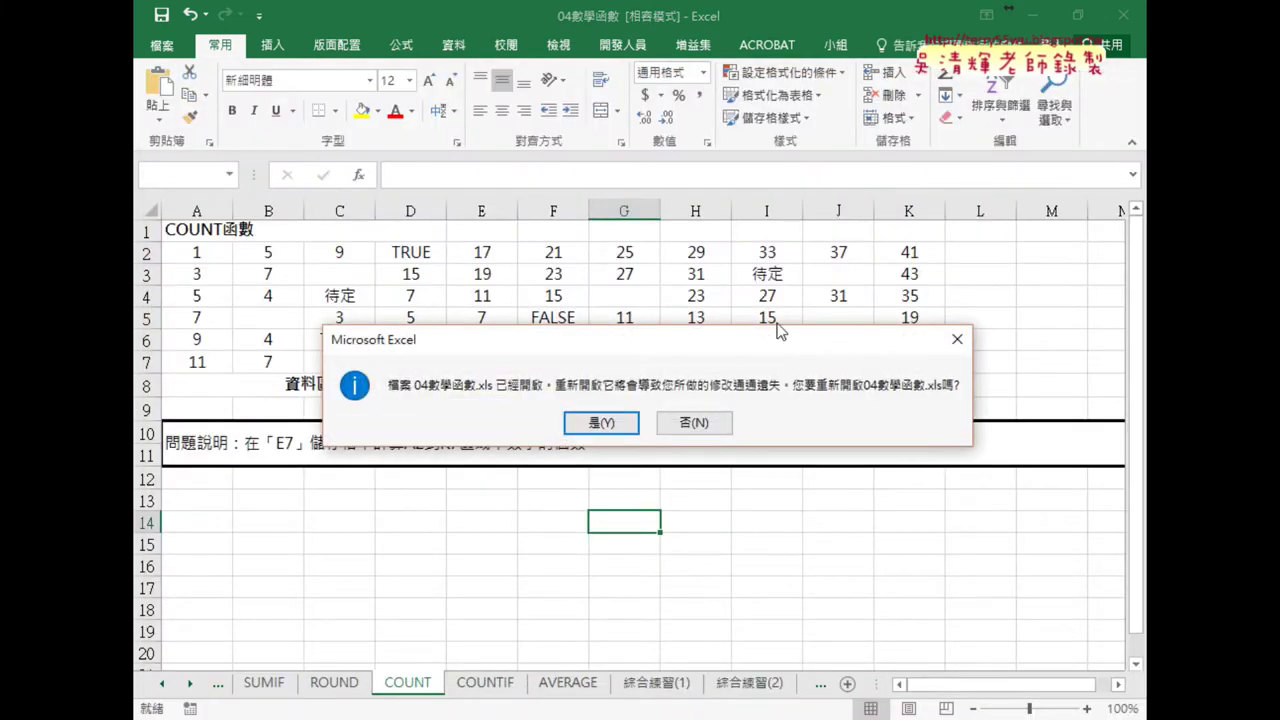
left_click(700, 422)
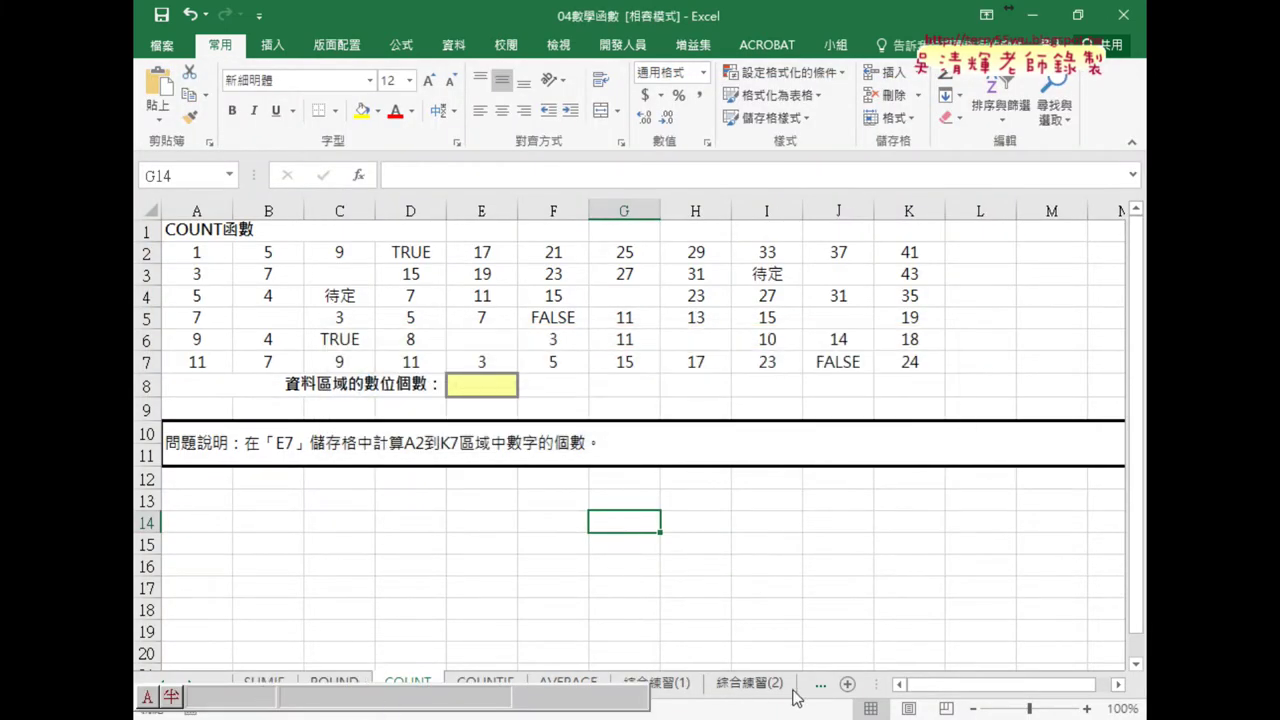
key("super+space")
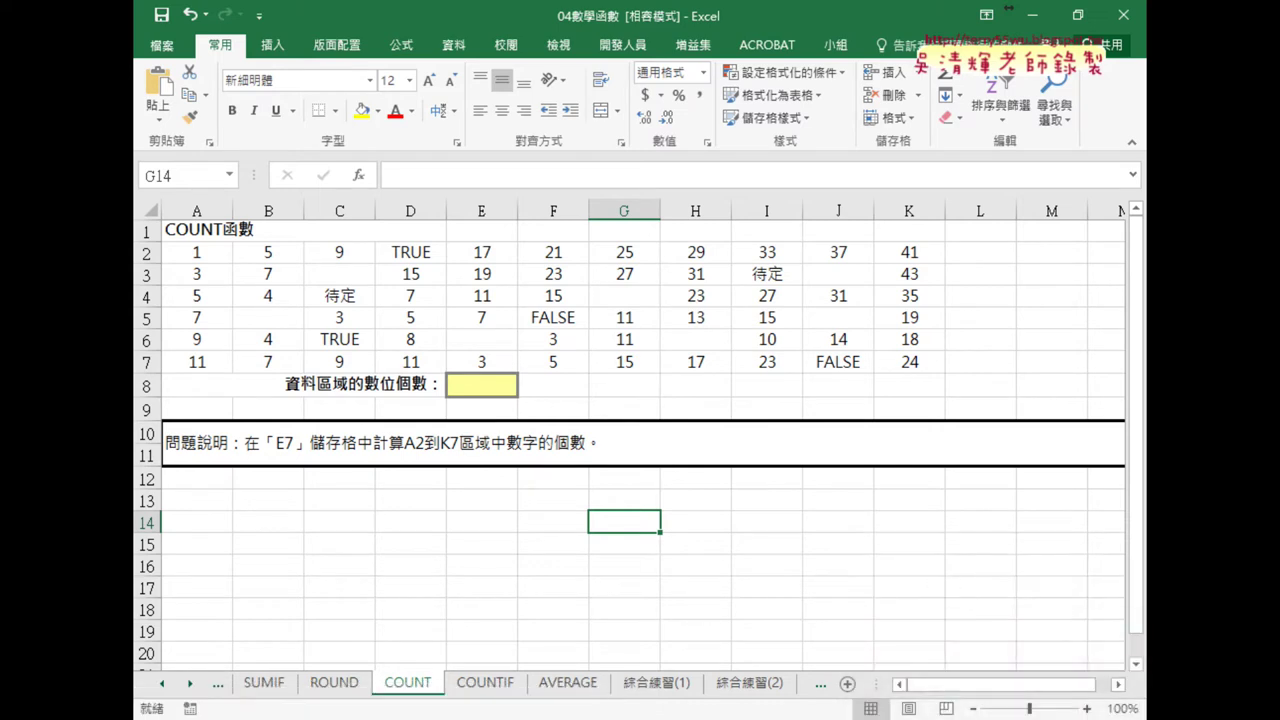
- Look through the SUM, SUMIF and ROUND sheets, then return to the COUNT sheet
left_click(161, 683)
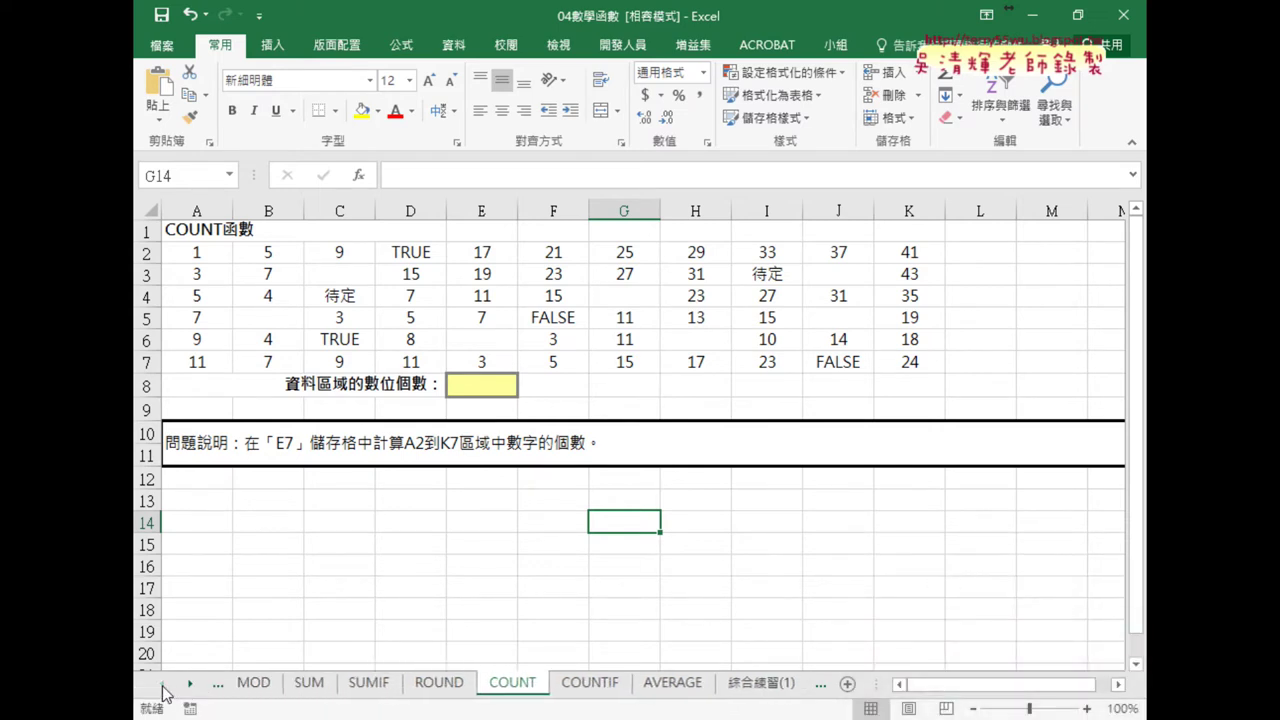
left_click(316, 683)
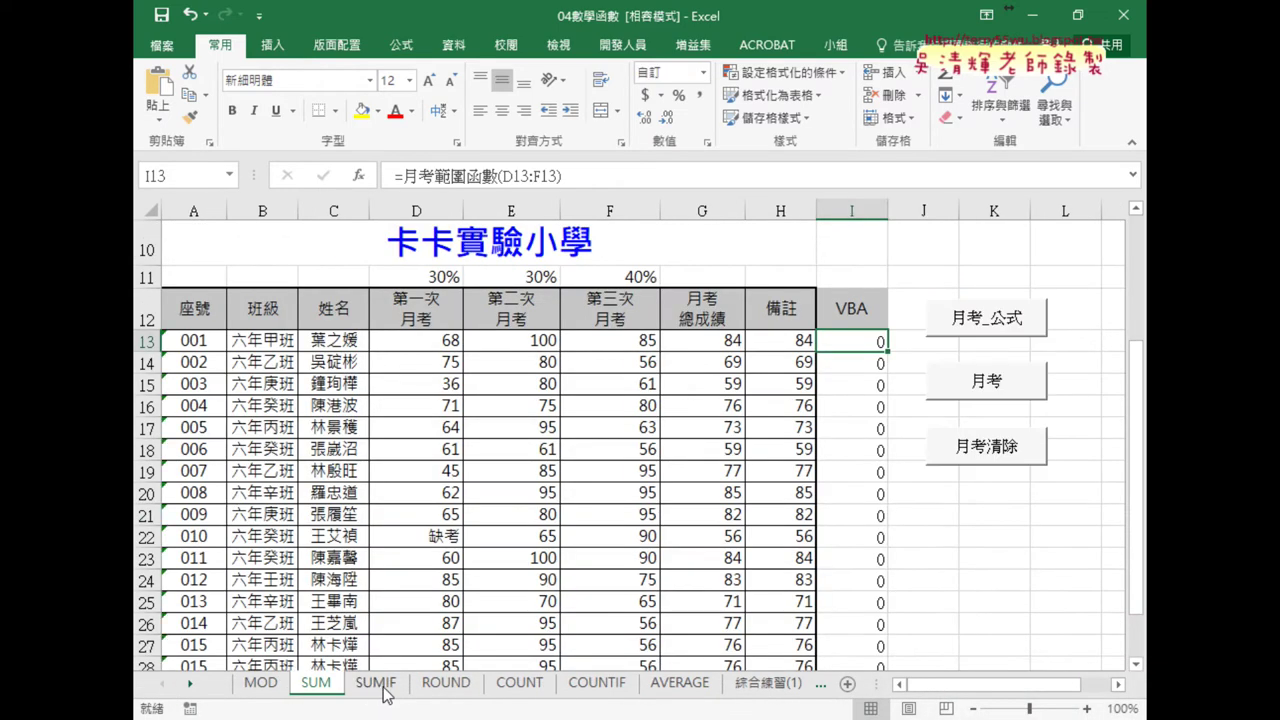
left_click(380, 686)
left_click(456, 686)
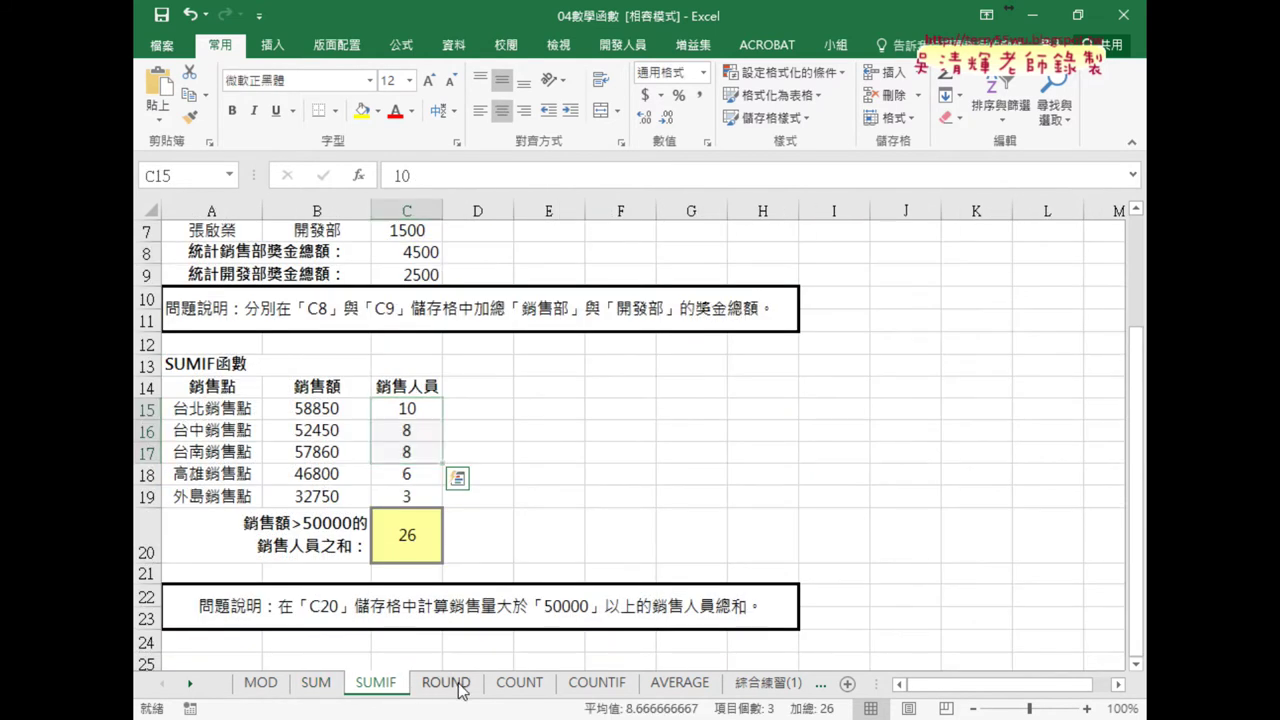
scroll(503, 563, "up", 3)
scroll(503, 563, "up", 2)
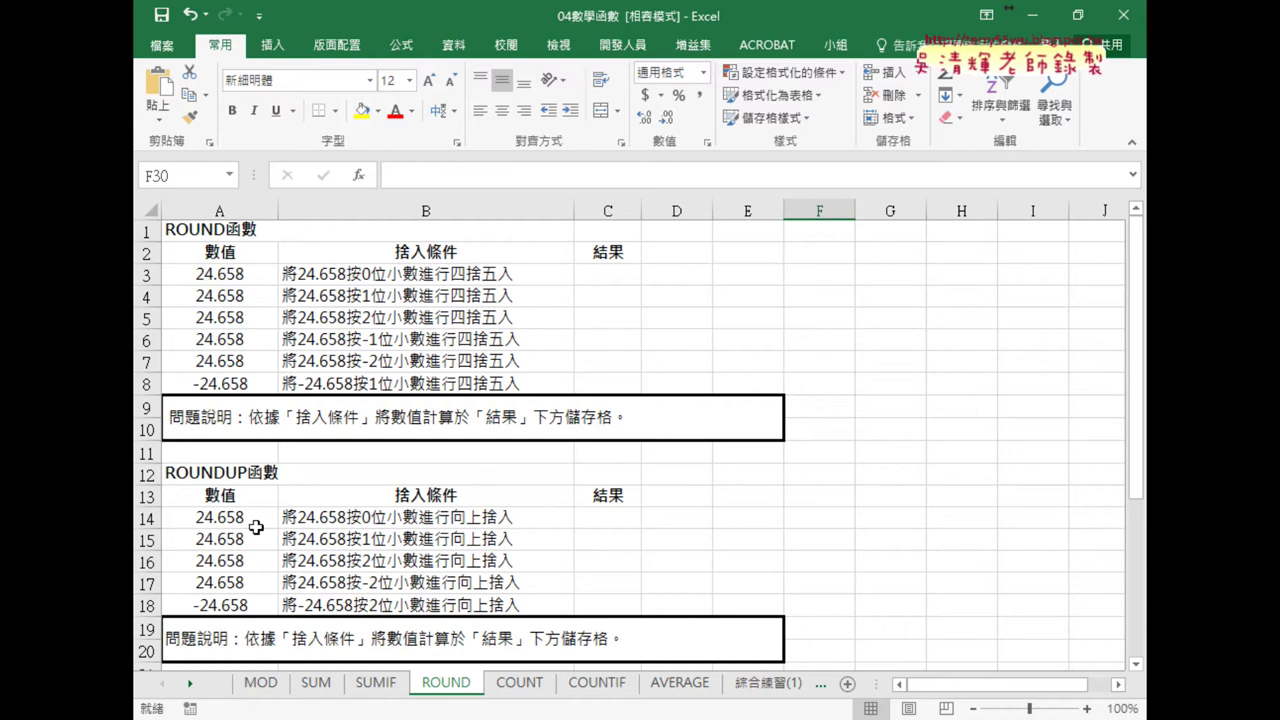
scroll(262, 526, "down", 2)
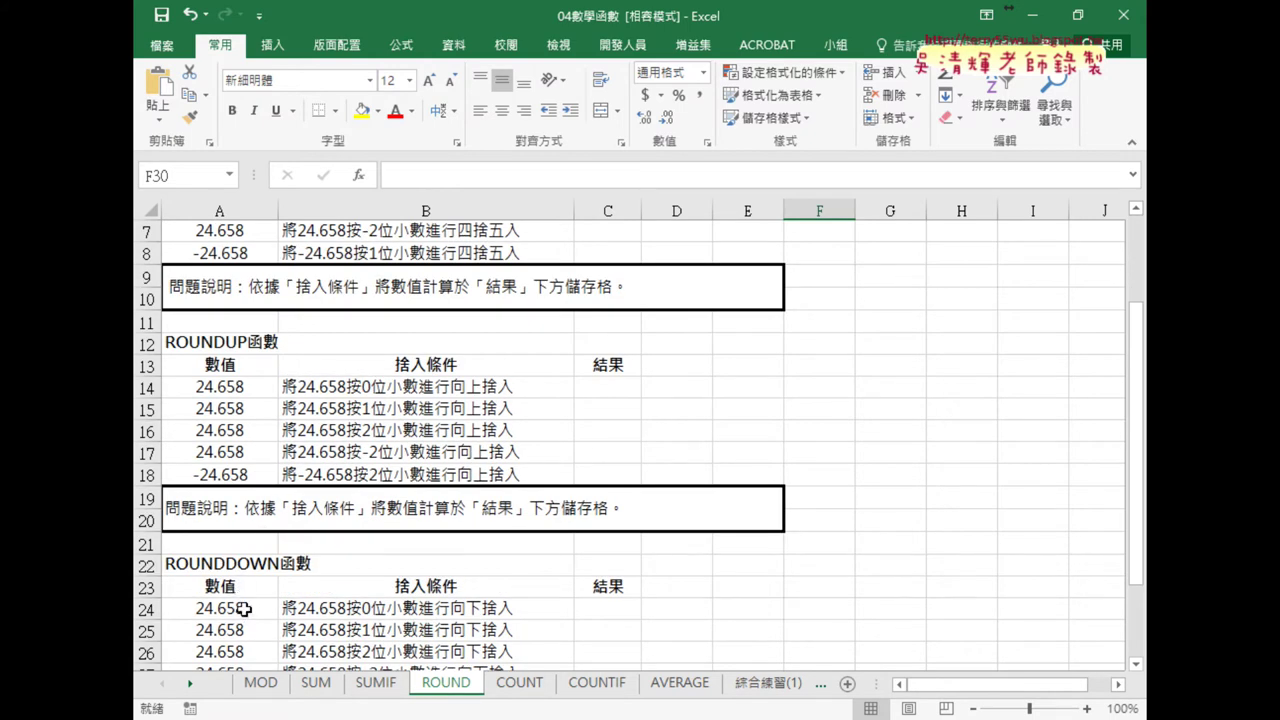
left_click(518, 684)
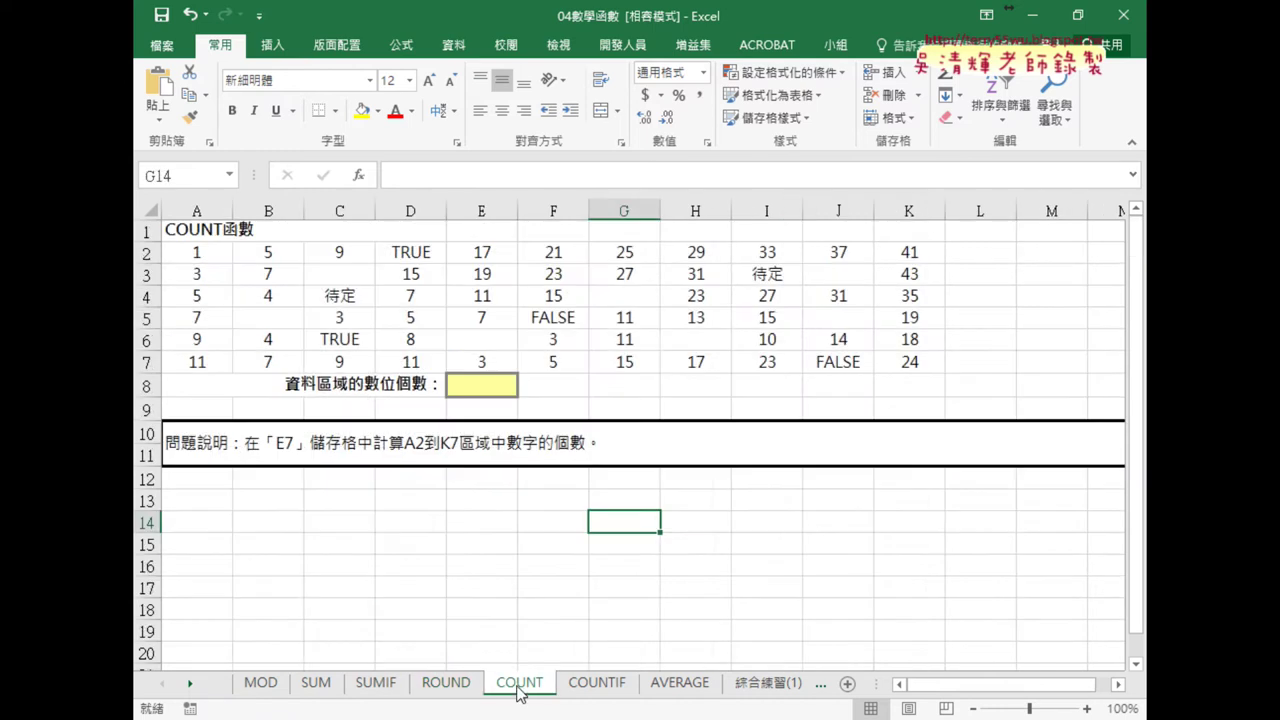
- Review the A2:K7 data, then start a function in E8 with the 統計 category listed
mouse_move(196, 252)
left_mouse_down()
mouse_move(836, 343)
mouse_move(888, 366)
left_mouse_up()
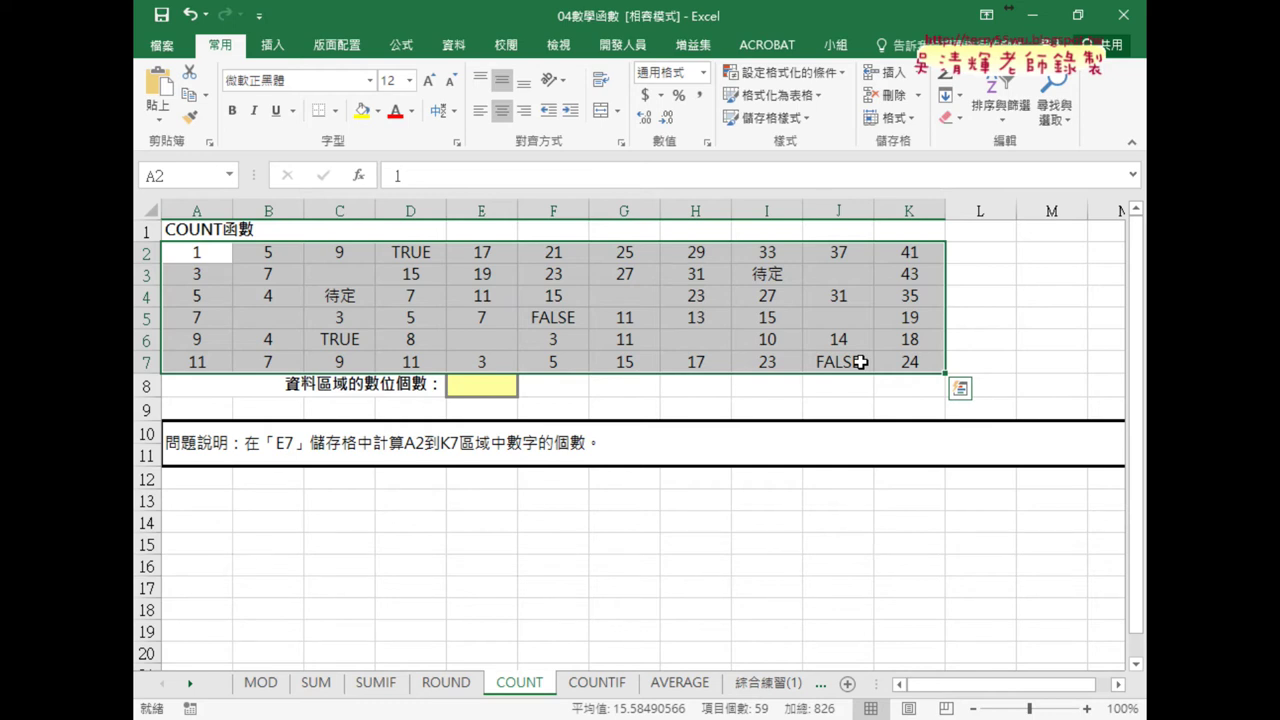
left_click(490, 387)
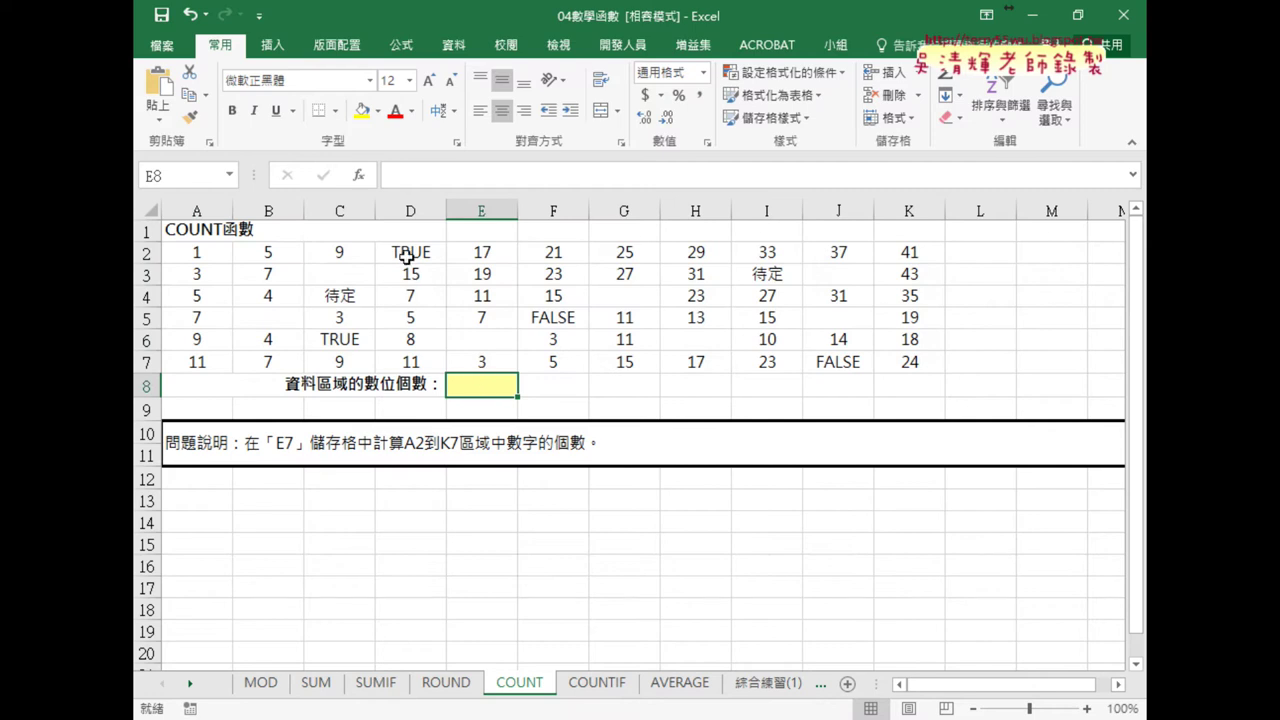
left_click(360, 176)
left_click(771, 226)
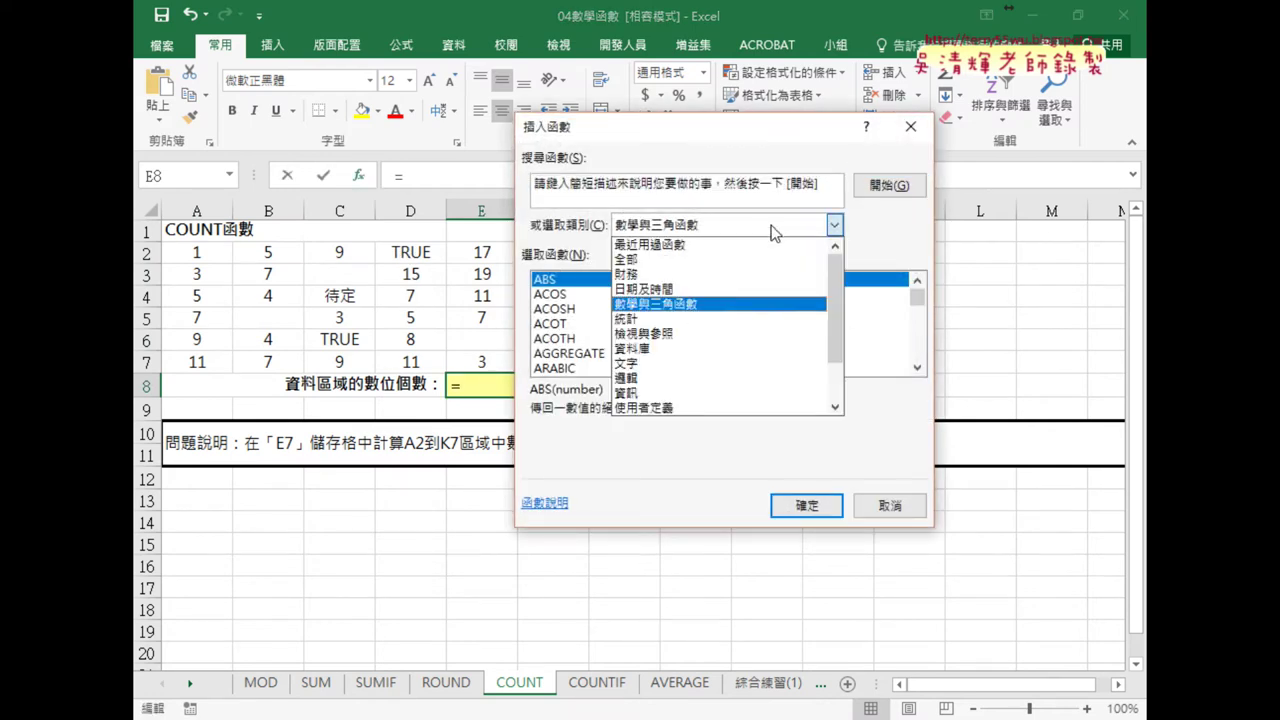
left_click(763, 319)
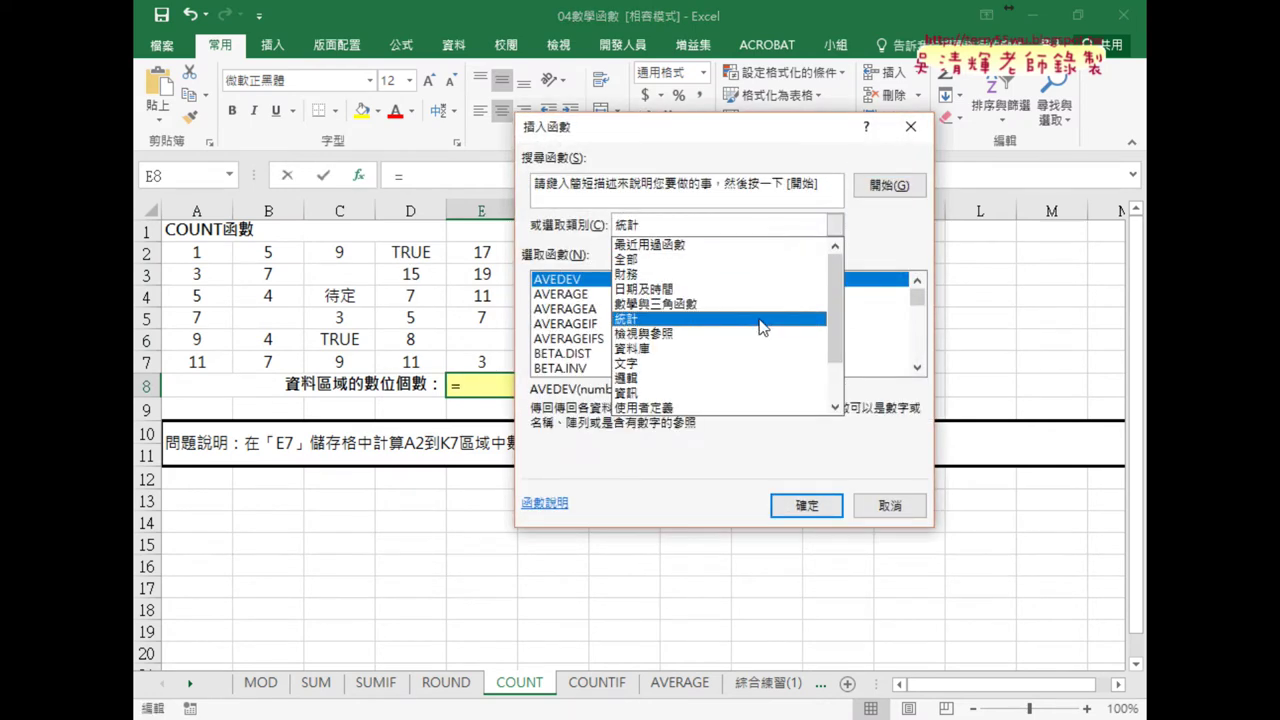
left_click(919, 319)
left_click_drag(921, 315, 921, 309)
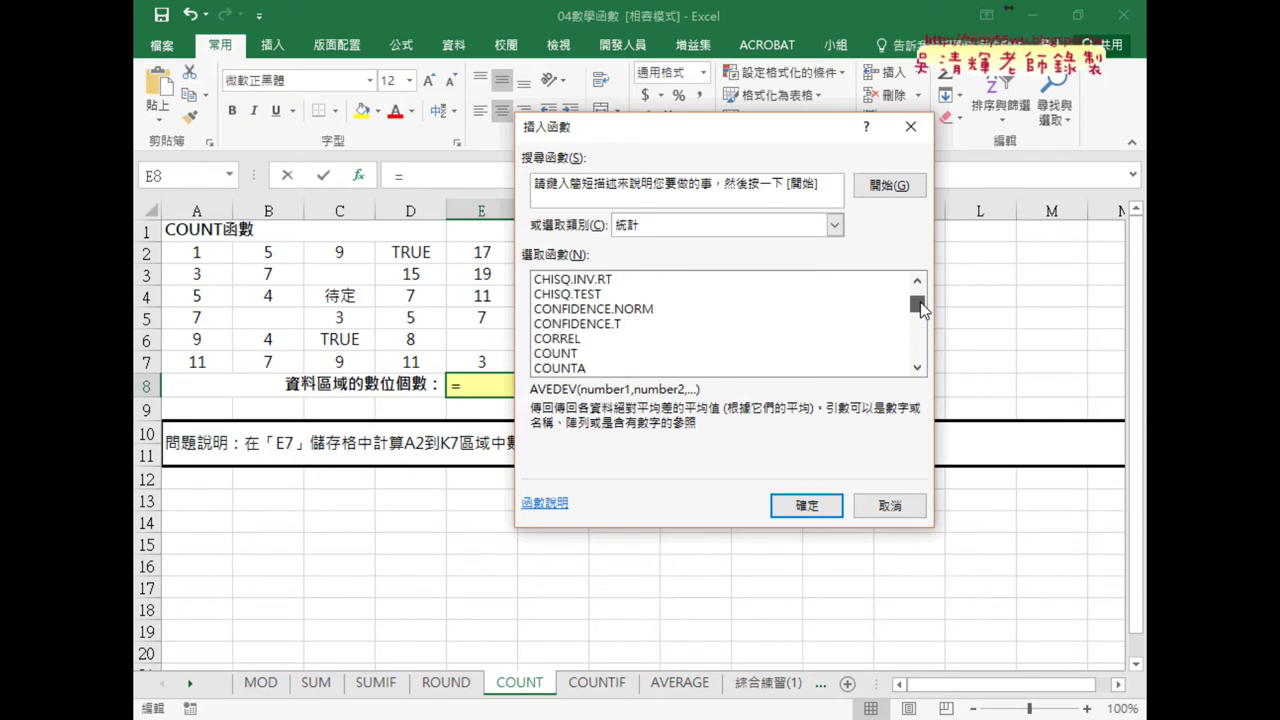
left_click_drag(785, 132, 926, 118)
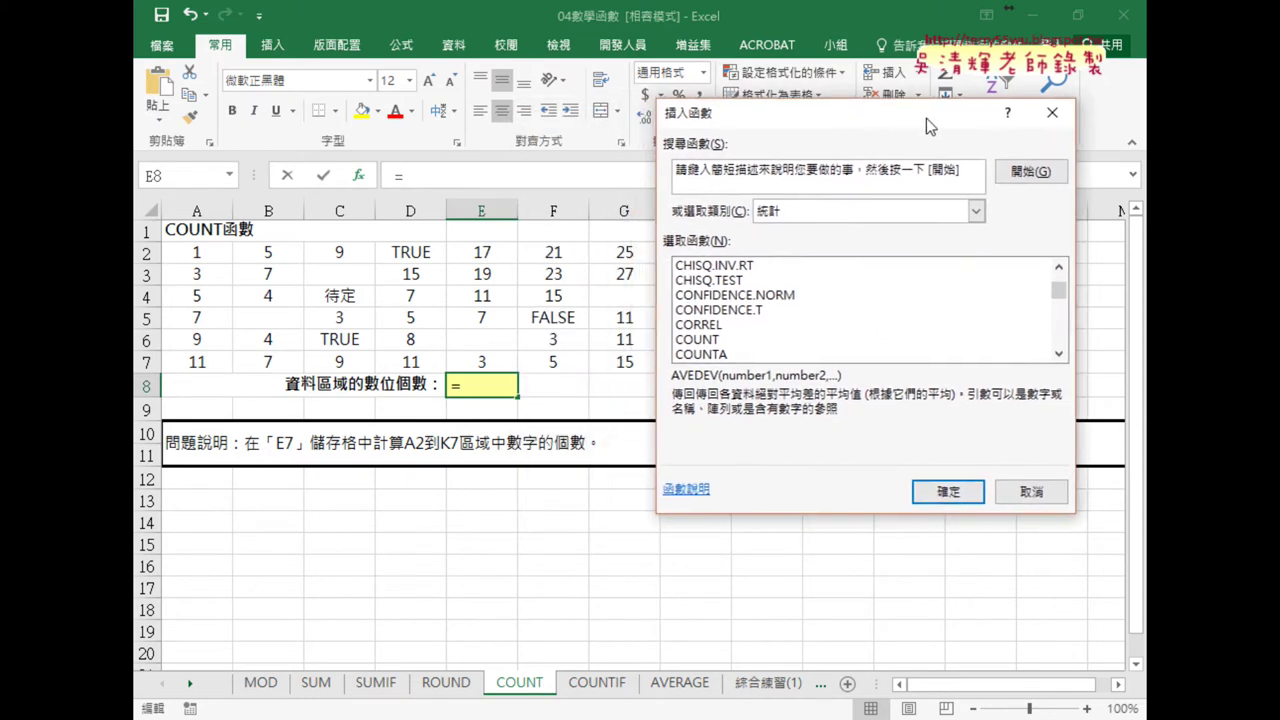
left_click(1058, 353)
left_click(1058, 353)
left_click(1058, 353)
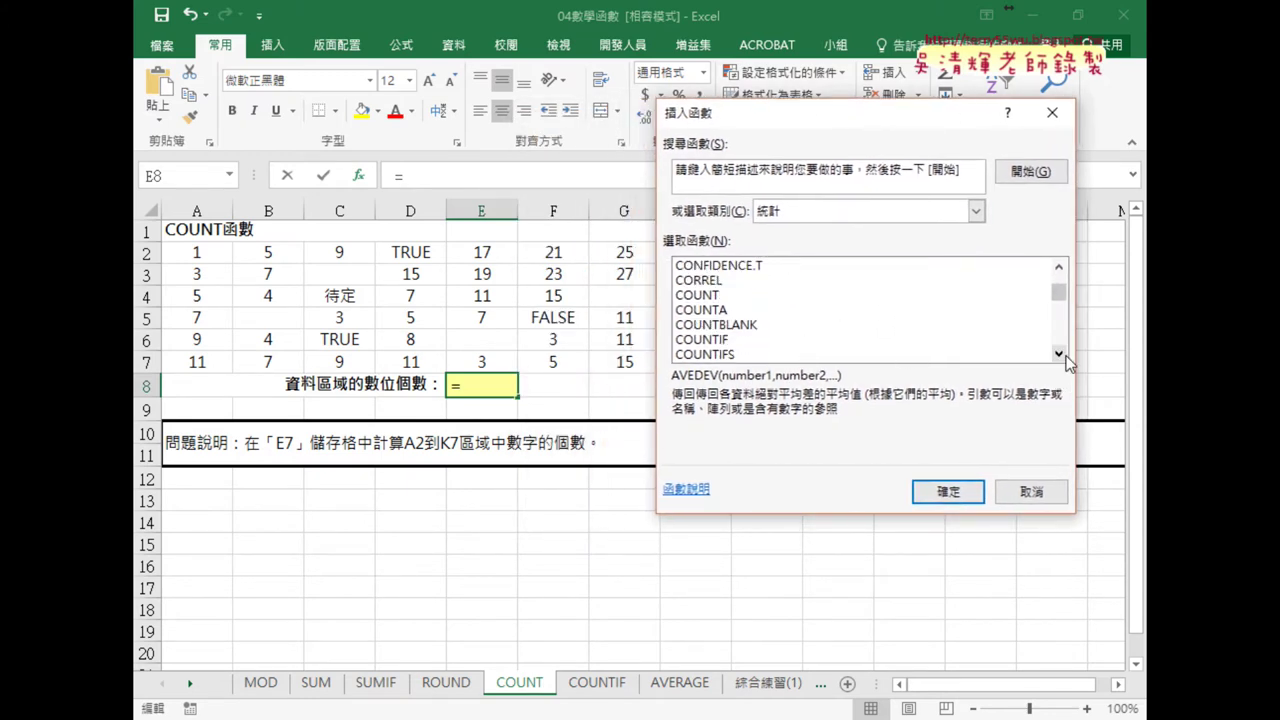
- Compare the COUNT, COUNTA, COUNTBLANK and COUNTIF descriptions, then choose COUNT
left_click(727, 296)
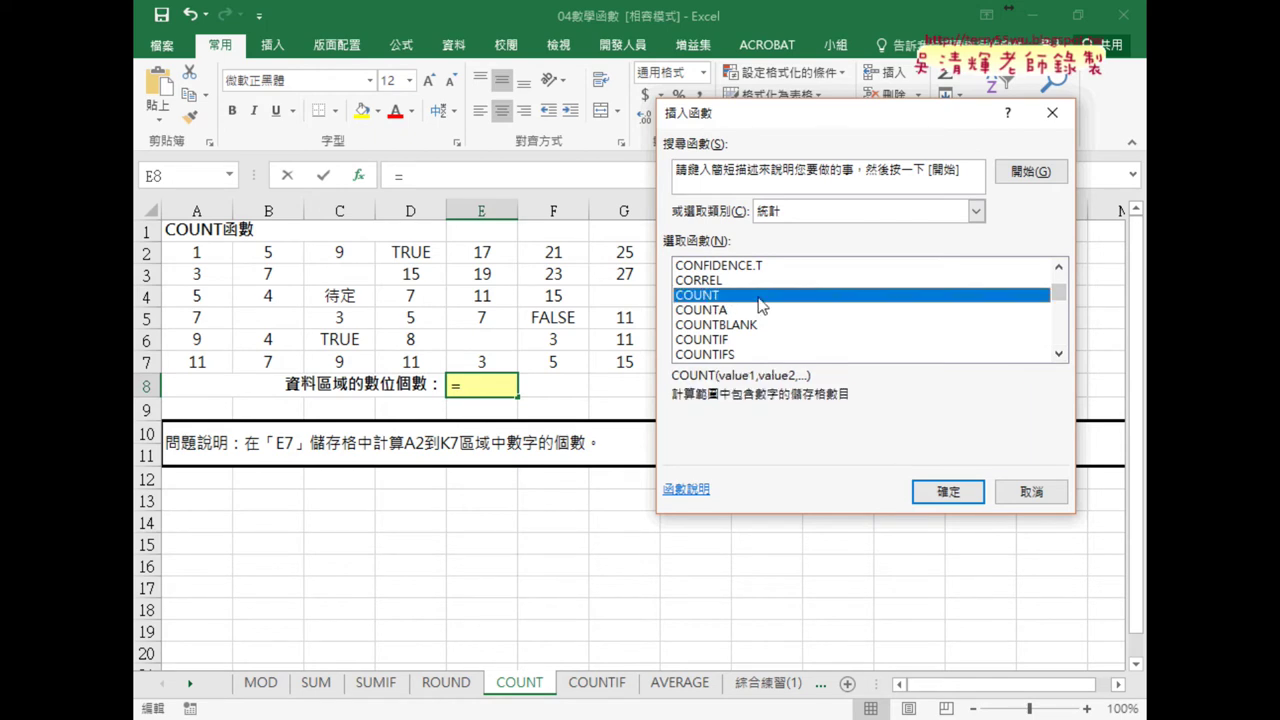
left_click(733, 311)
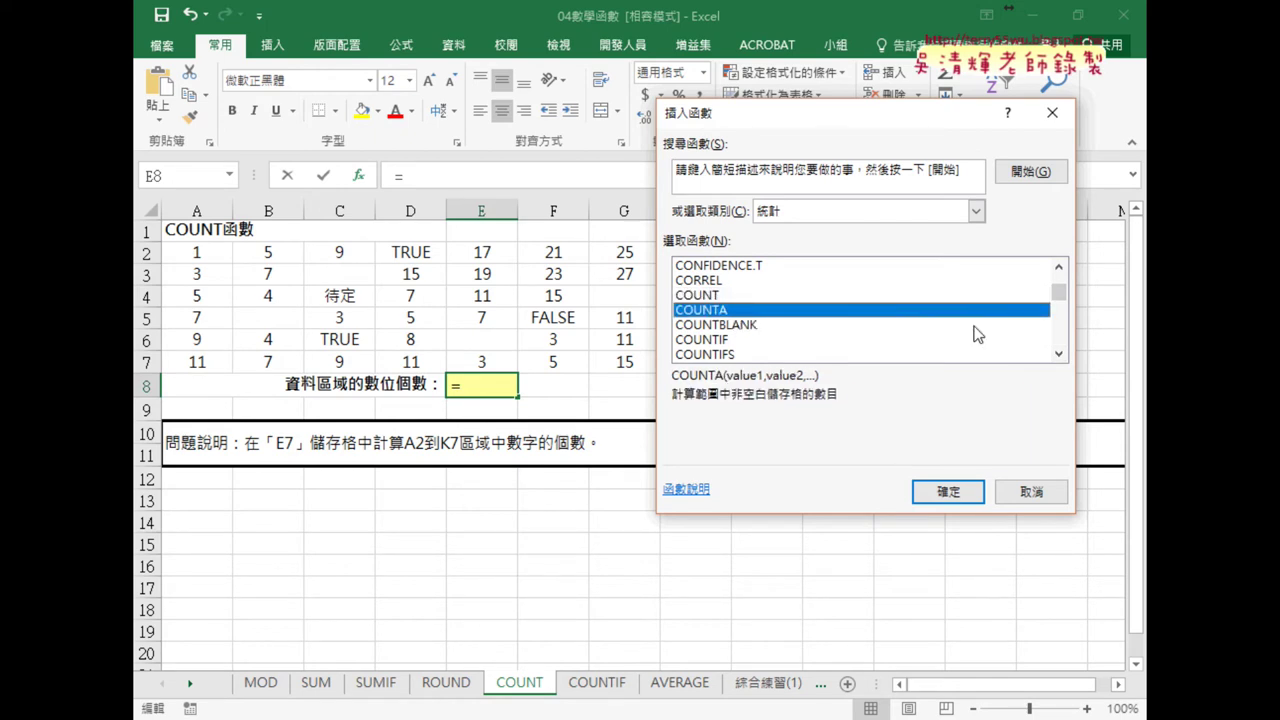
left_click(768, 327)
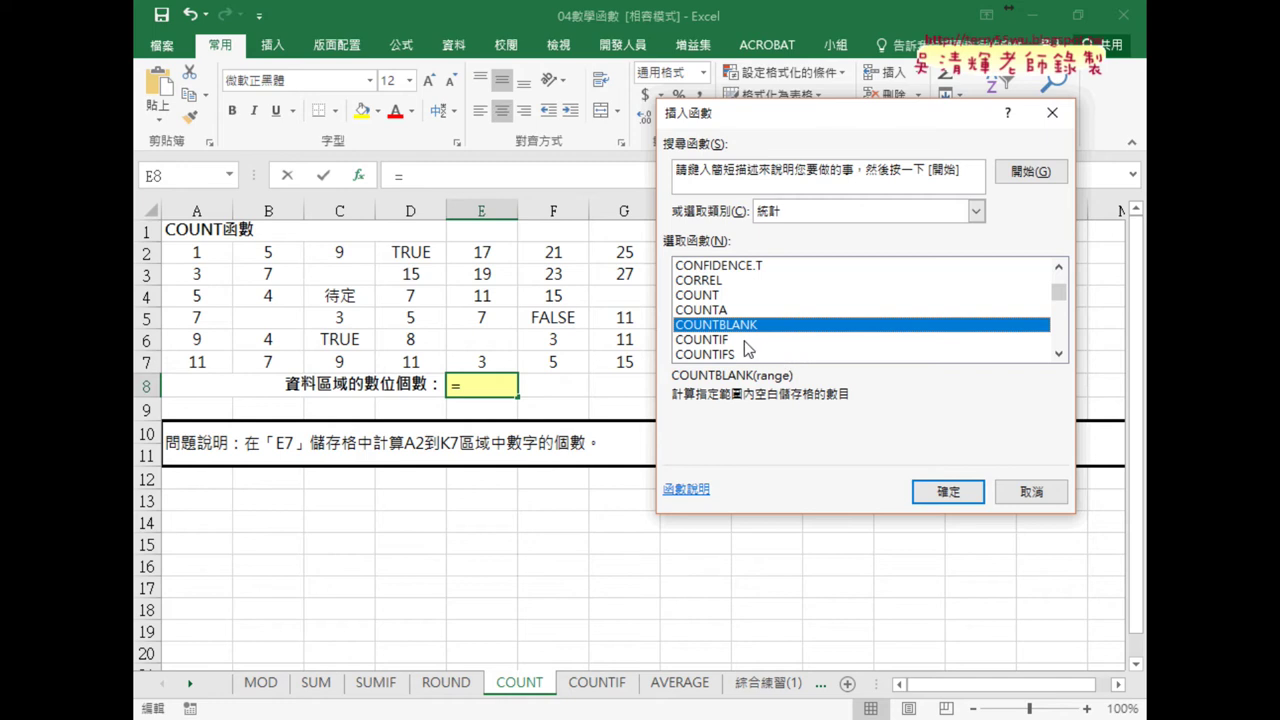
left_click(745, 340)
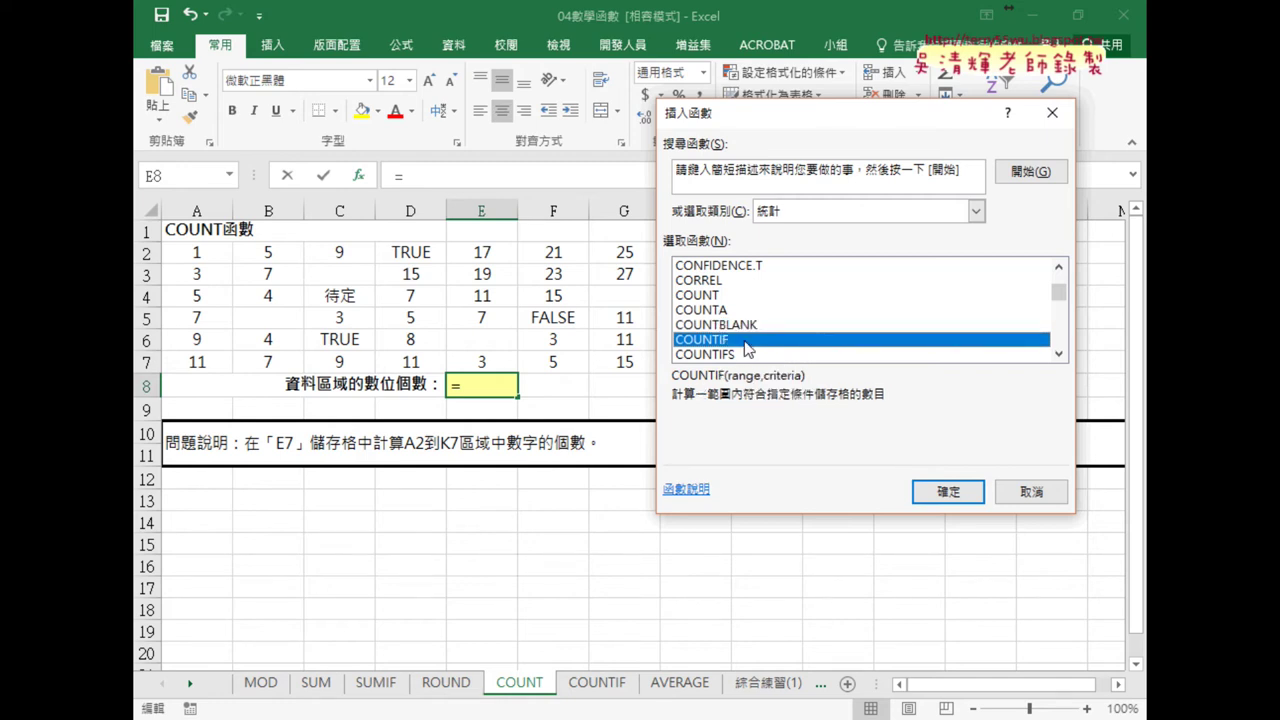
left_click(716, 296)
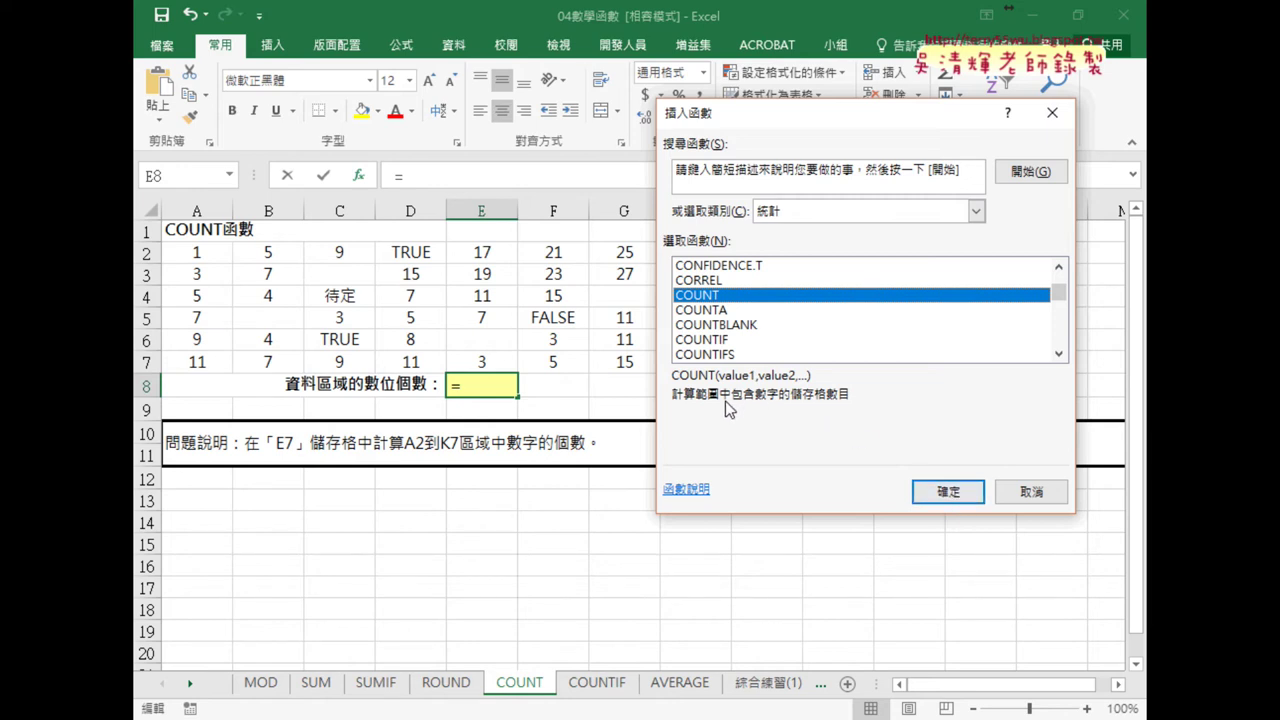
left_click_drag(694, 401, 774, 401)
left_click_drag(801, 400, 851, 399)
key("Escape")
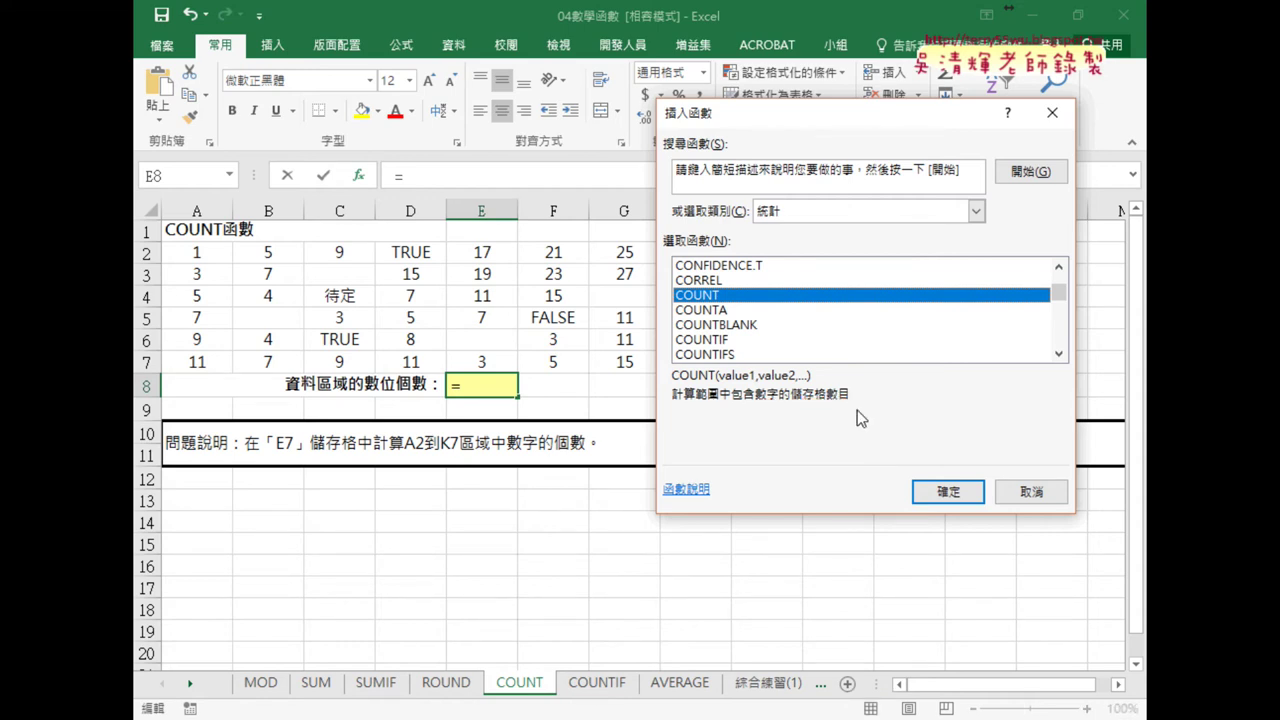
left_click(948, 491)
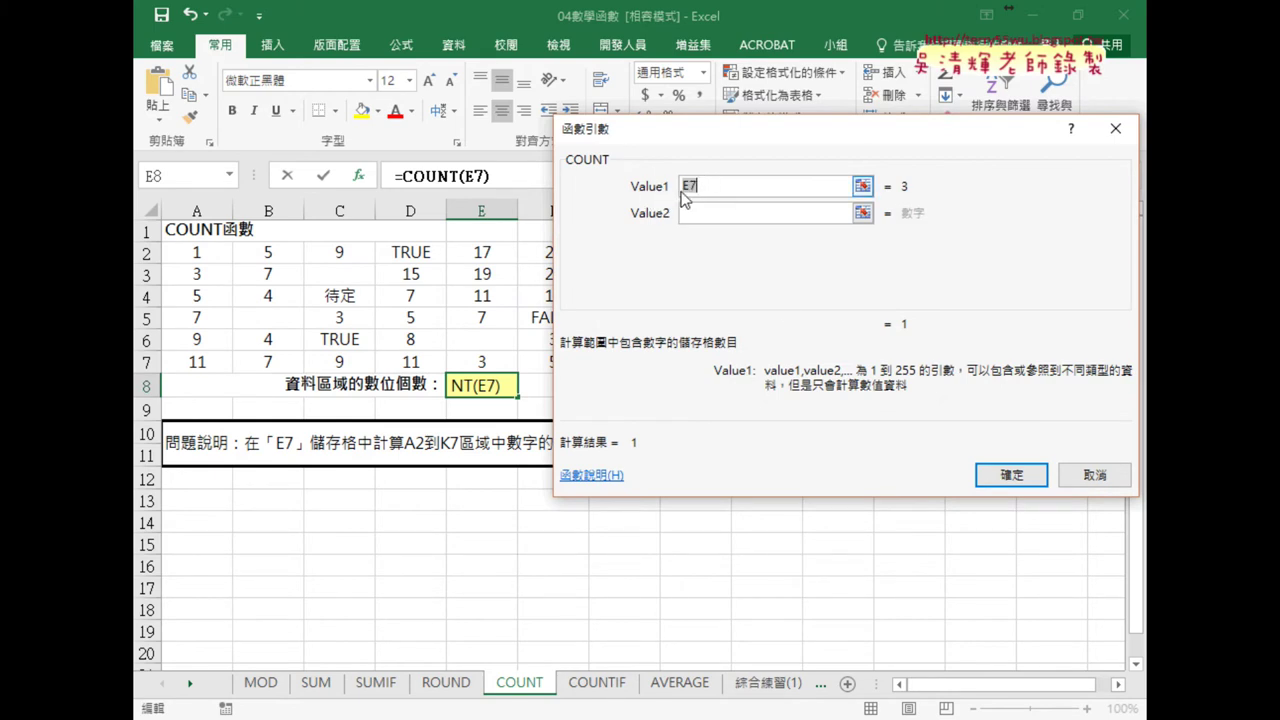
- Set Value1 to A2:K7 so E8 holds =COUNT(A2:K7), returning 53
left_click_drag(178, 251, 860, 372)
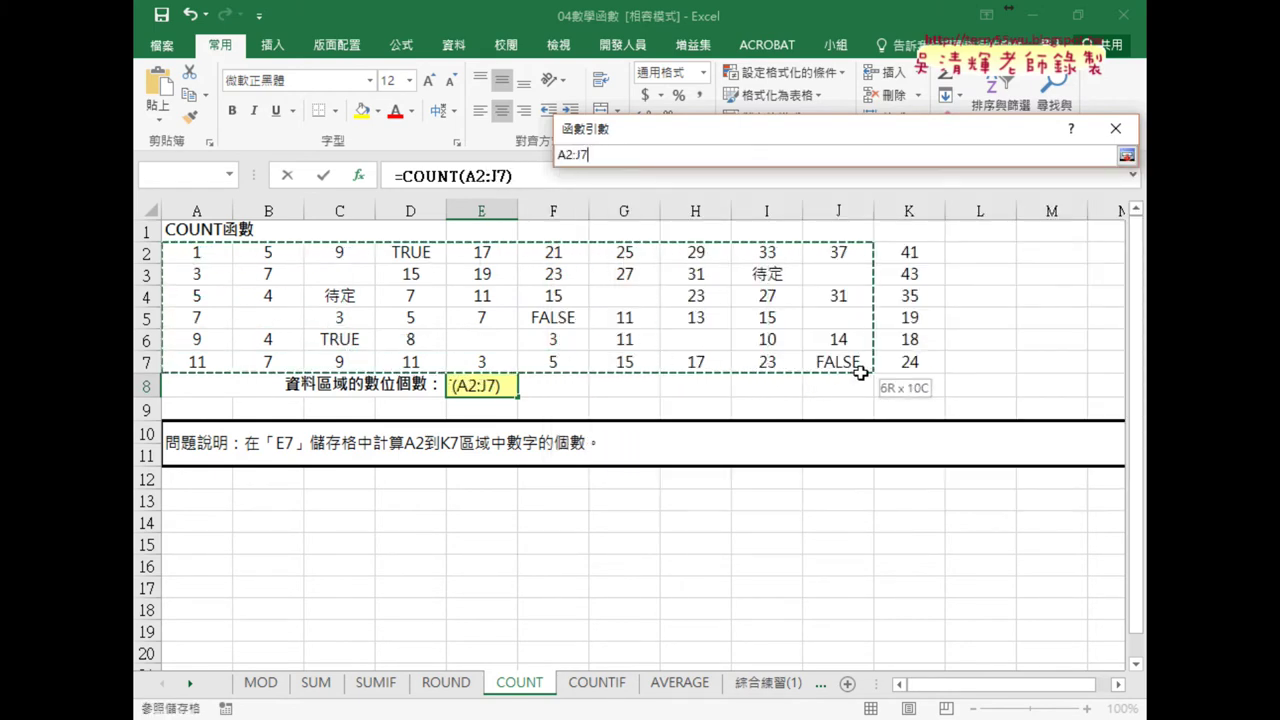
left_click_drag(860, 372, 912, 370)
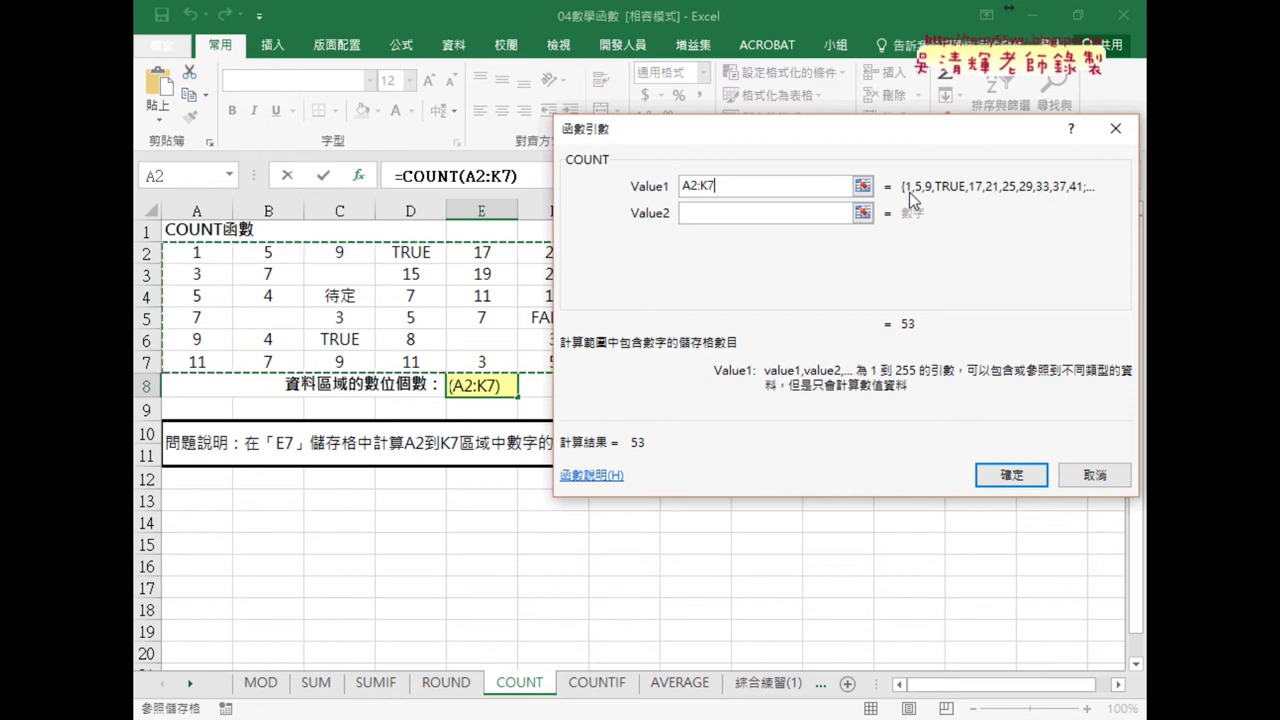
left_click(1011, 473)
left_click(630, 384)
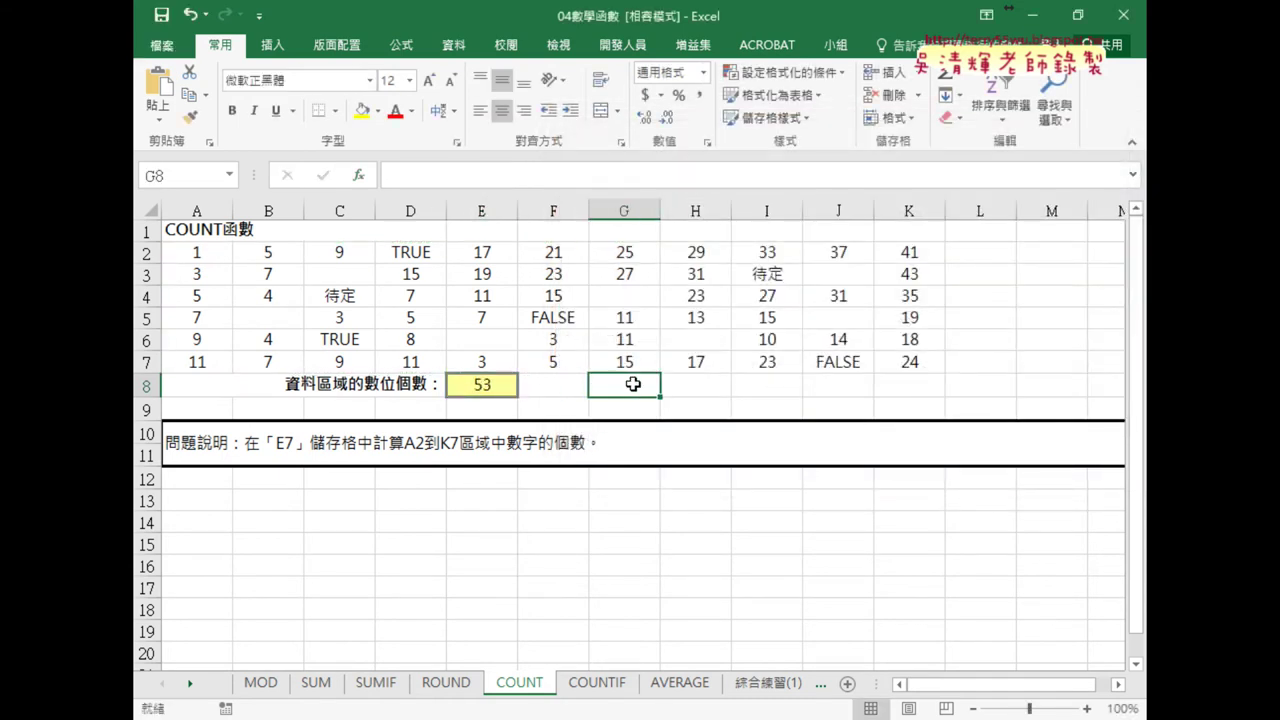
- Enter =COUNTA(A2:K7) in G8 through Insert Function, giving 59
left_click(357, 175)
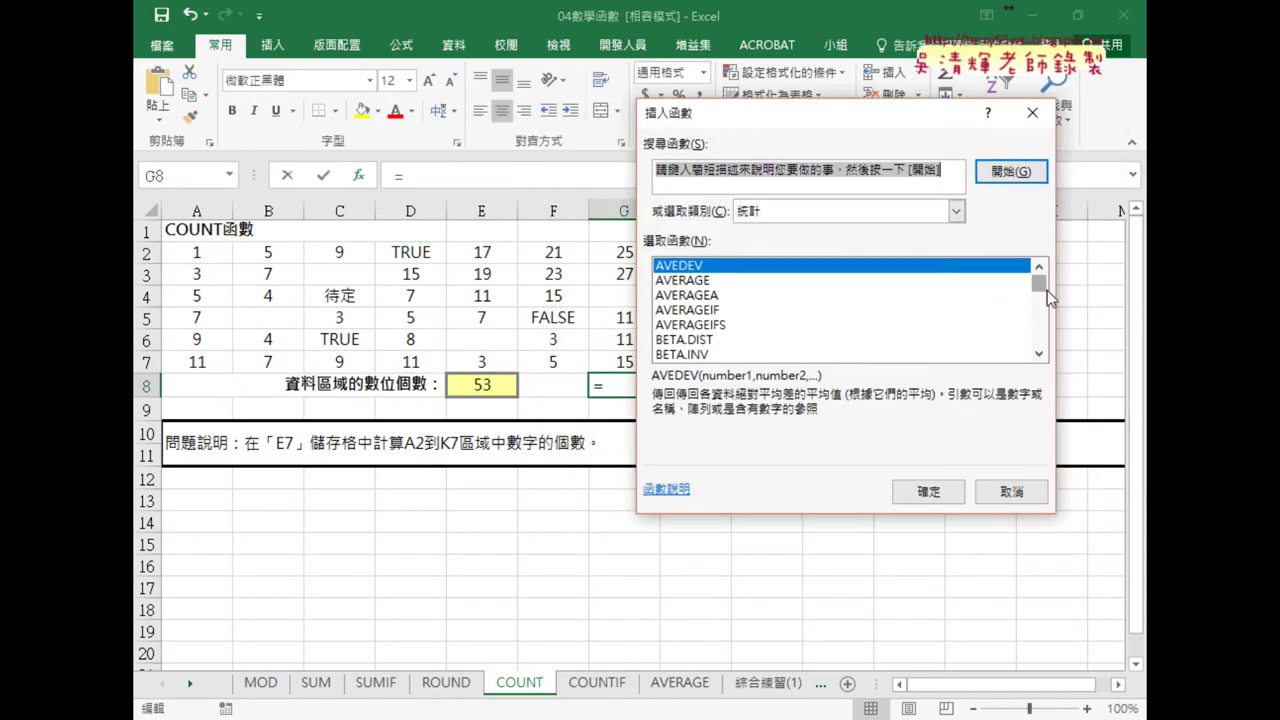
left_click_drag(1047, 291, 1044, 296)
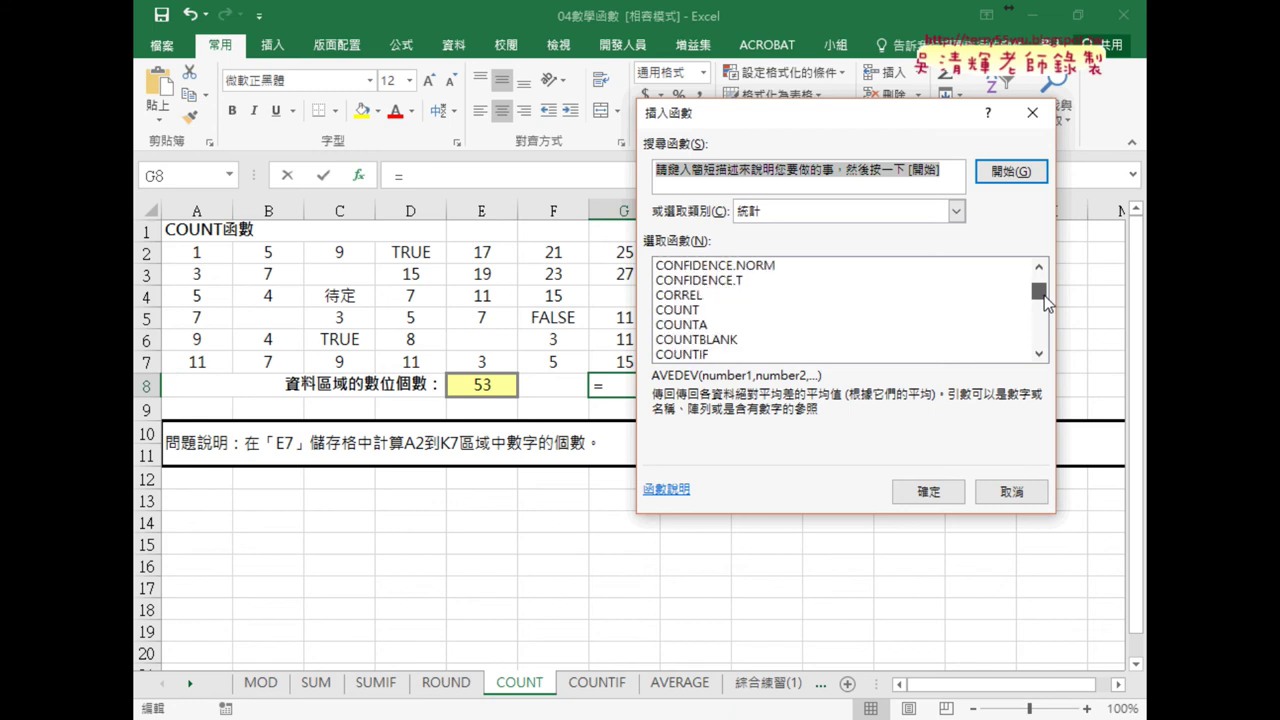
left_click(722, 326)
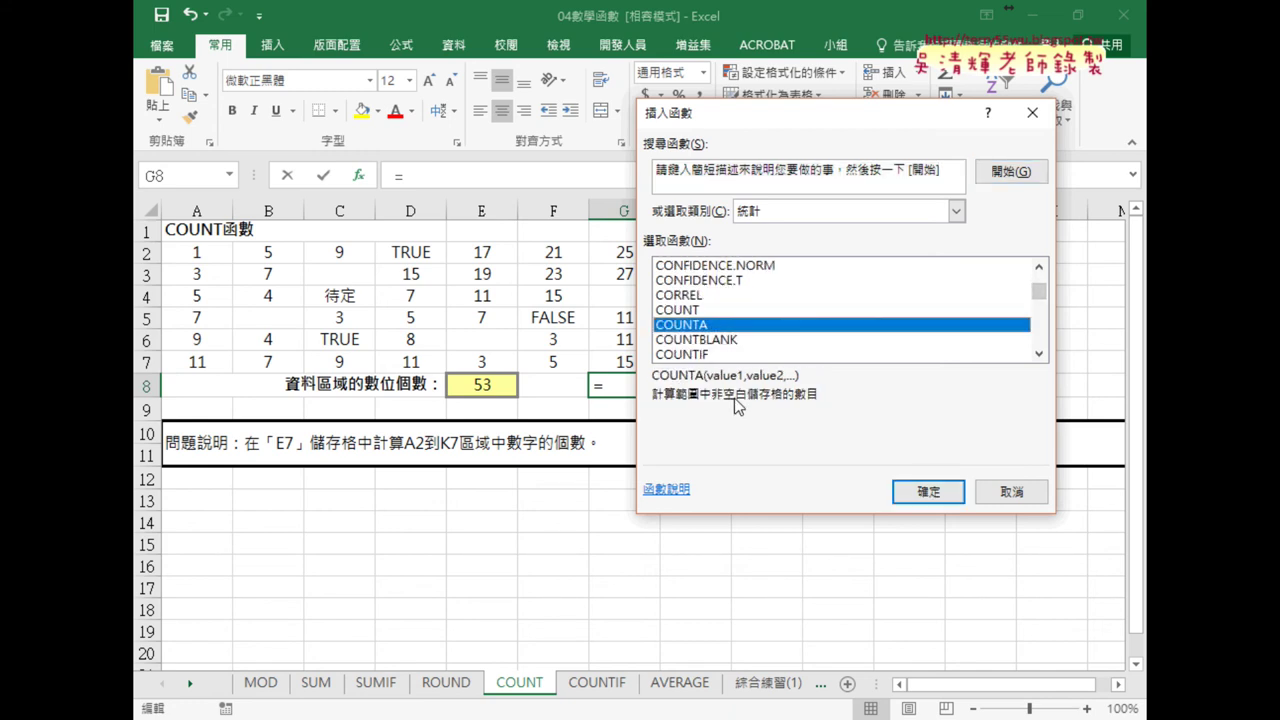
left_click(928, 491)
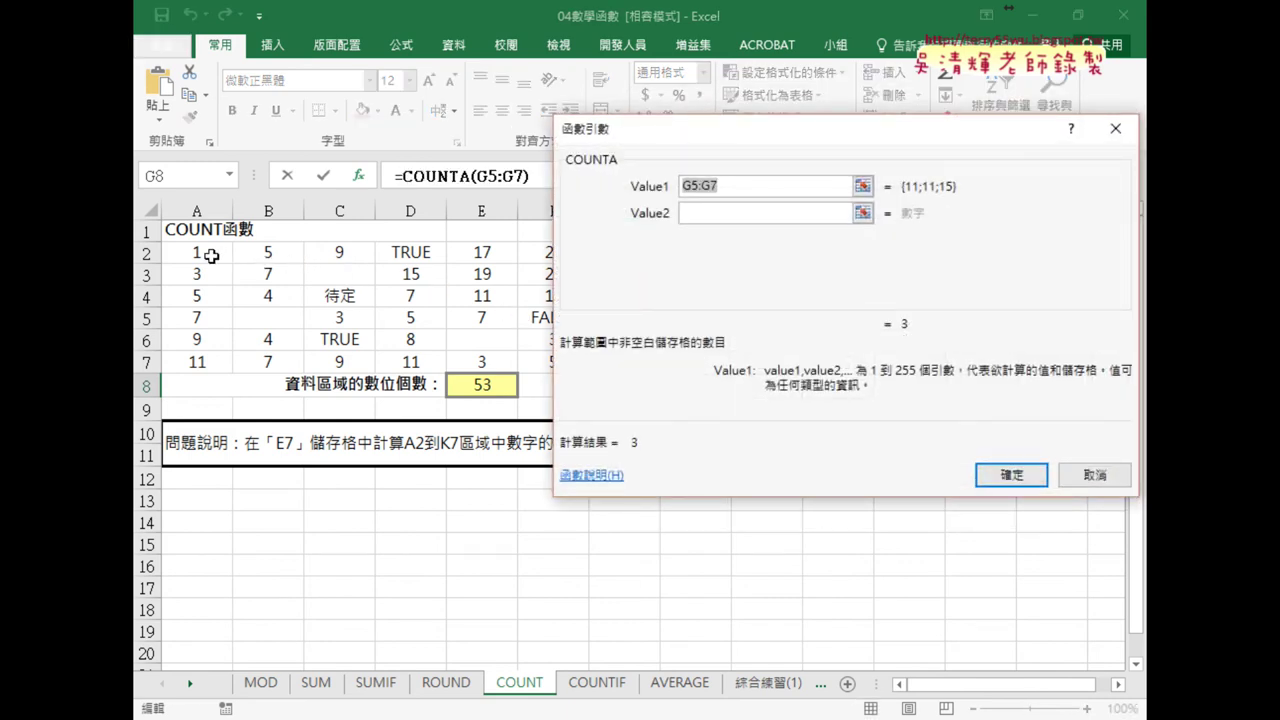
left_click_drag(211, 256, 1215, 362)
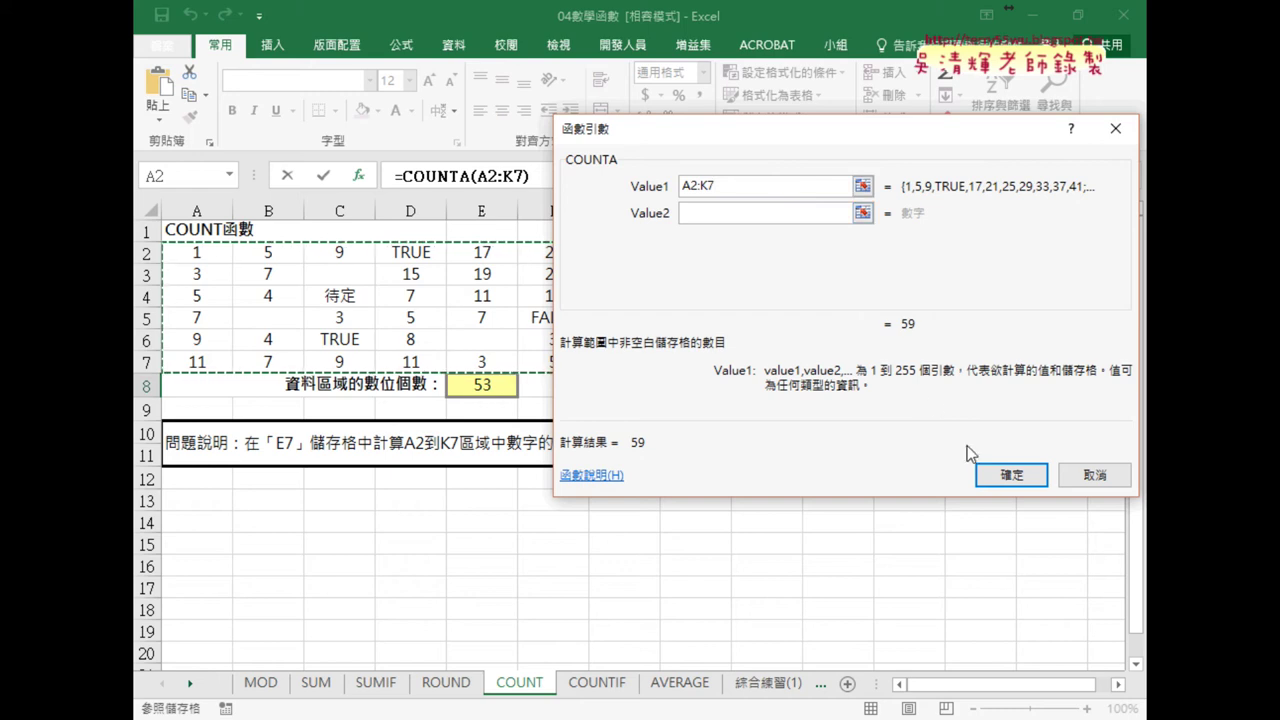
left_click(1010, 476)
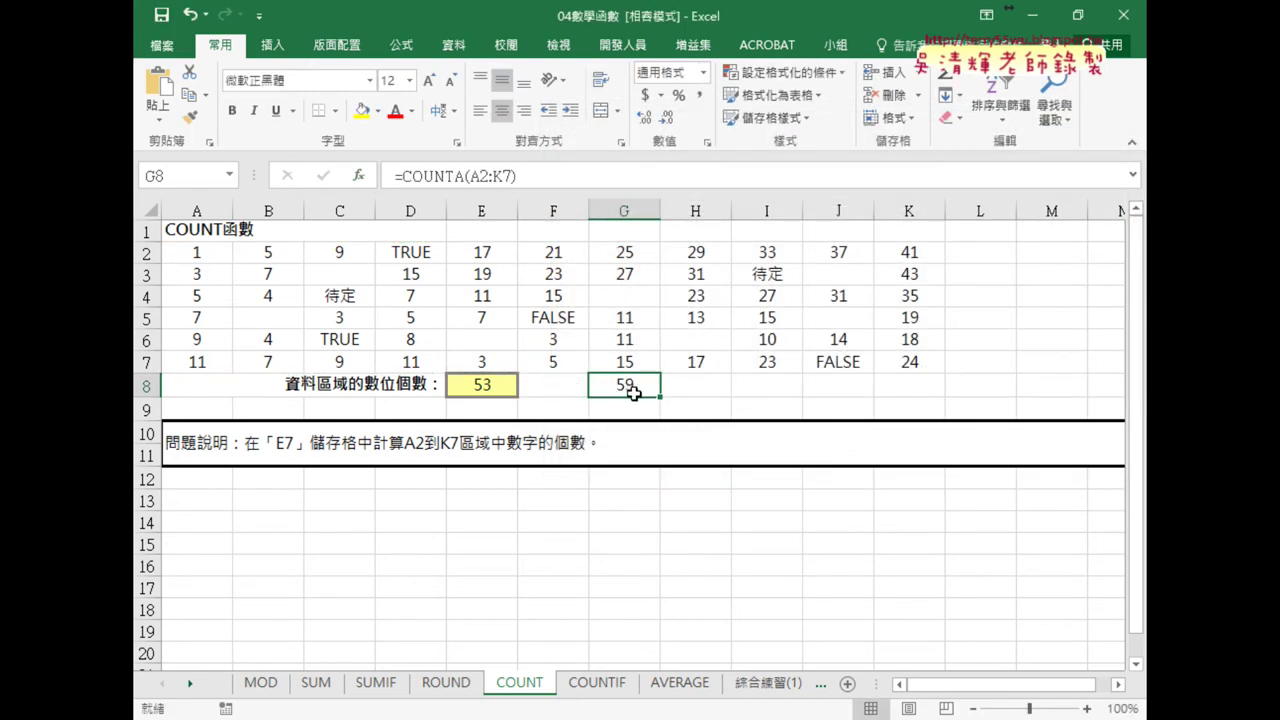
left_click(780, 388)
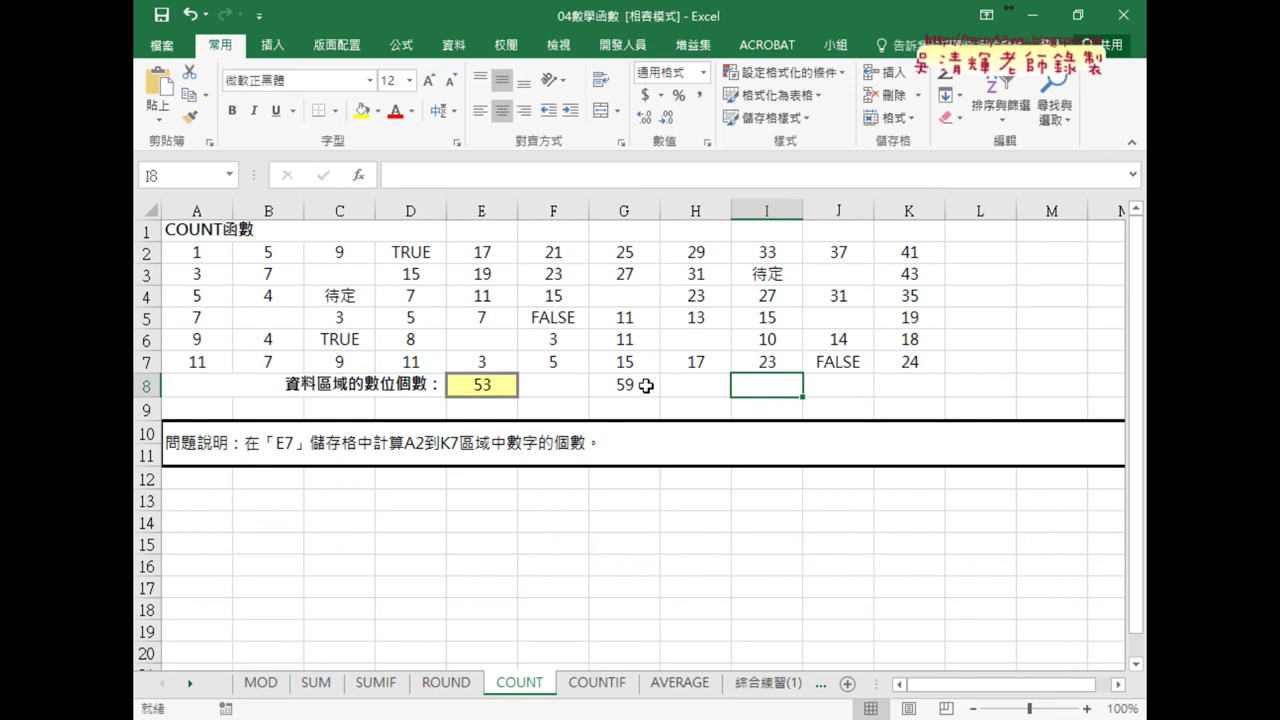
- Recheck the E8 and G8 formulas, then choose COUNTBLANK for a new formula in I8
left_click(634, 387)
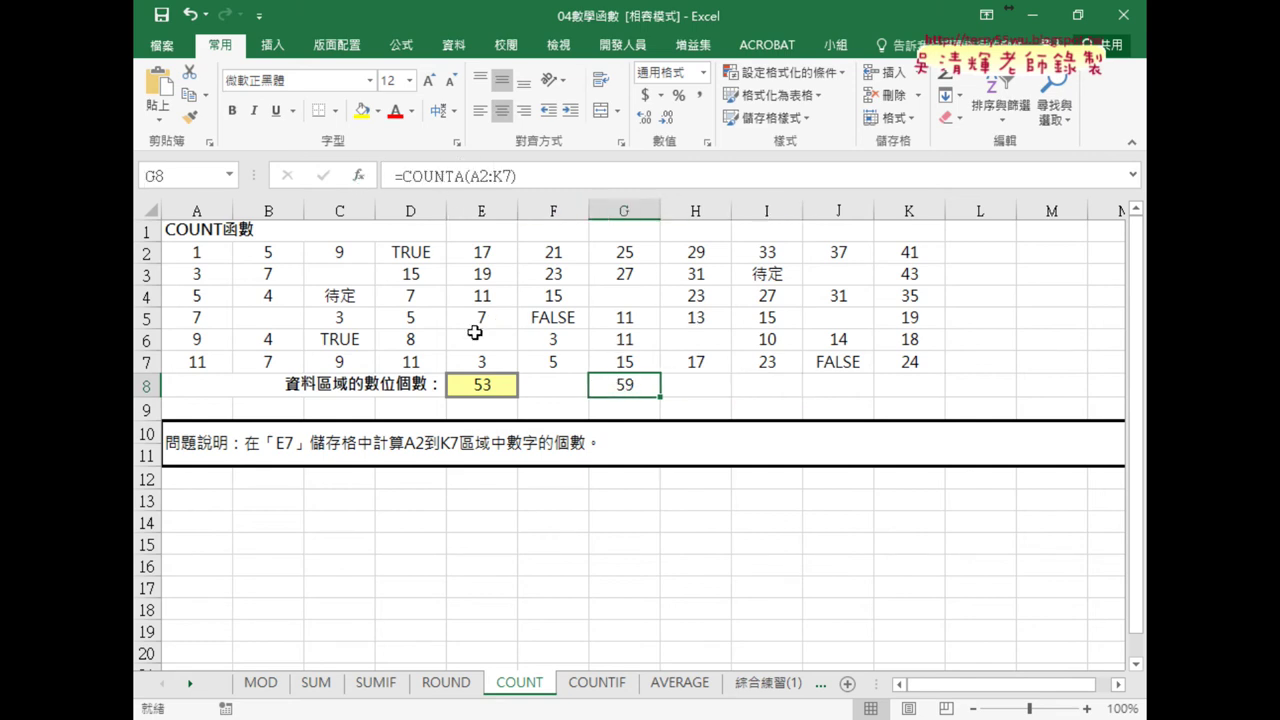
left_click(485, 388)
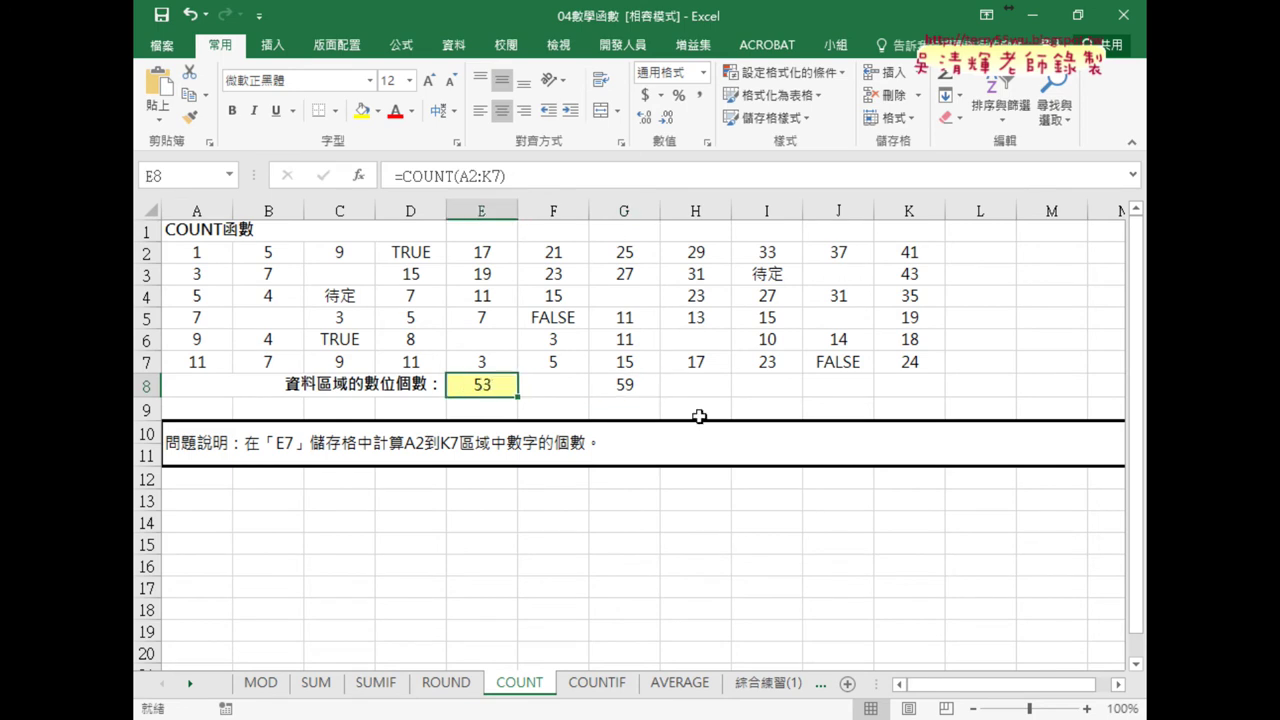
left_click(775, 386)
type("=")
key("shift+F3")
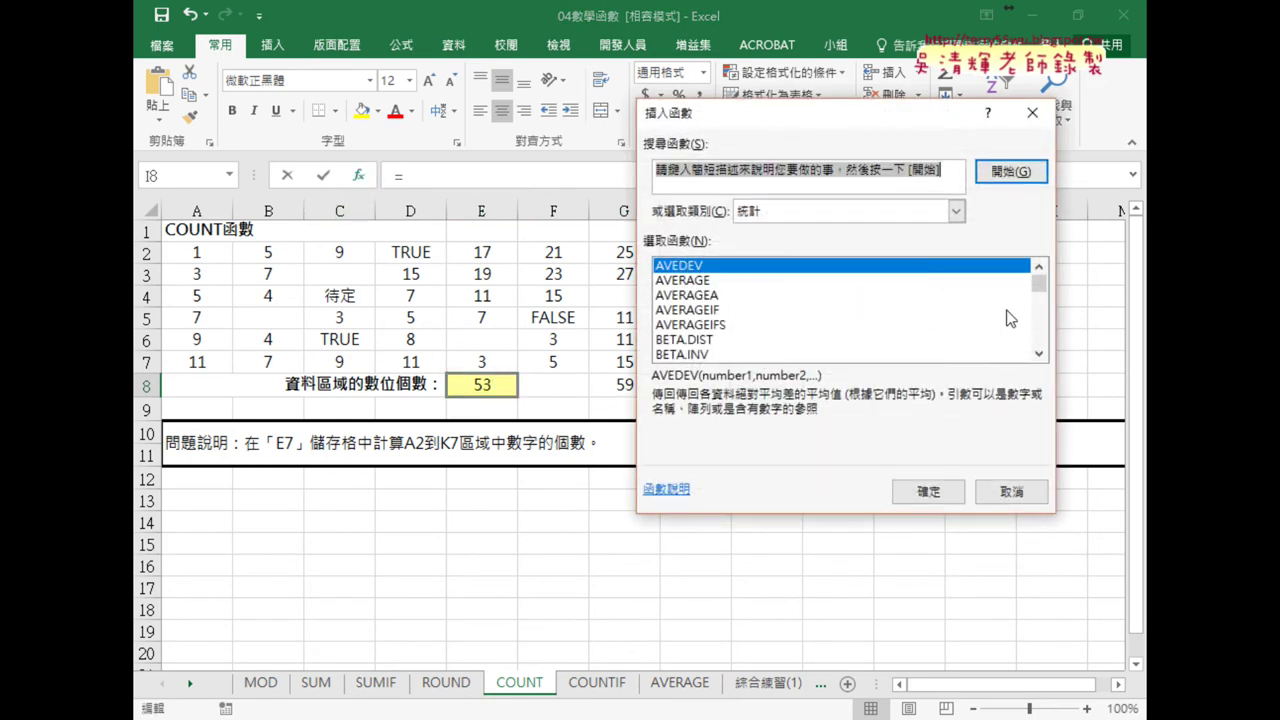
left_click_drag(1039, 270, 1040, 297)
left_click(720, 310)
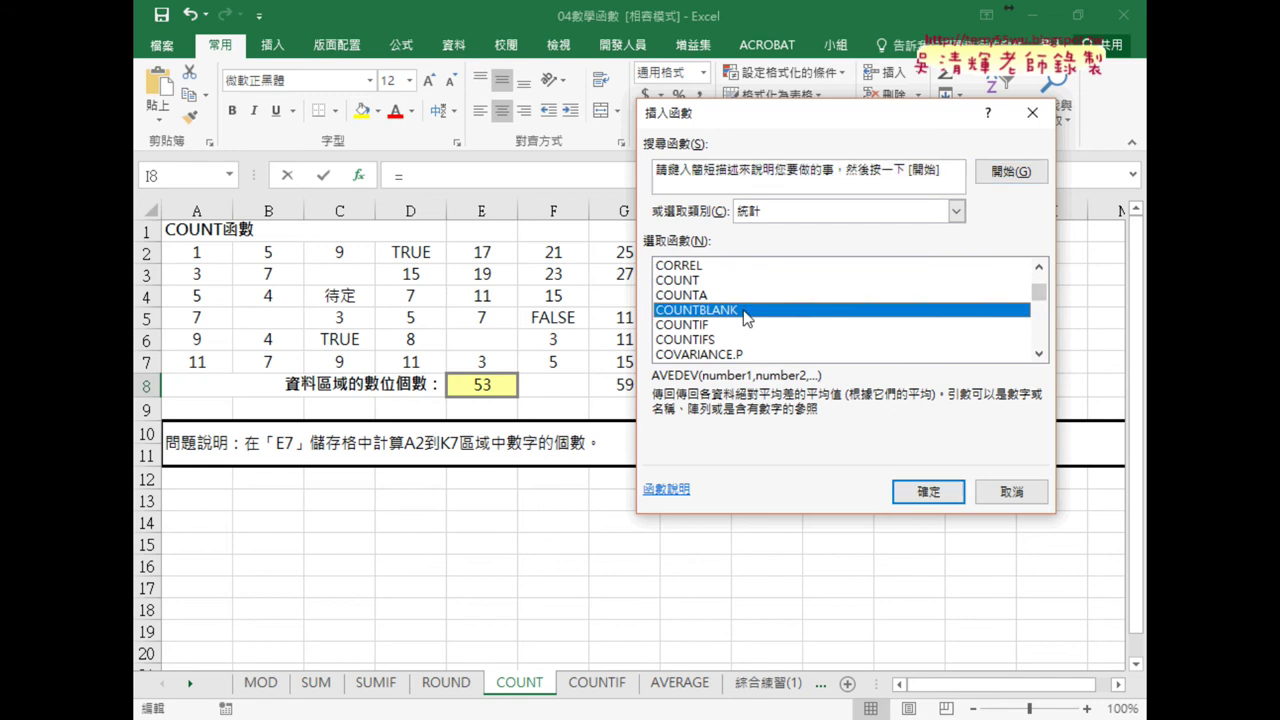
left_click(928, 491)
- Set the COUNTBLANK range to A2:K7 so I8 shows 7, then start a function in K8
mouse_move(195, 250)
left_mouse_down()
mouse_move(667, 344)
mouse_move(905, 362)
left_mouse_up()
left_click(957, 407)
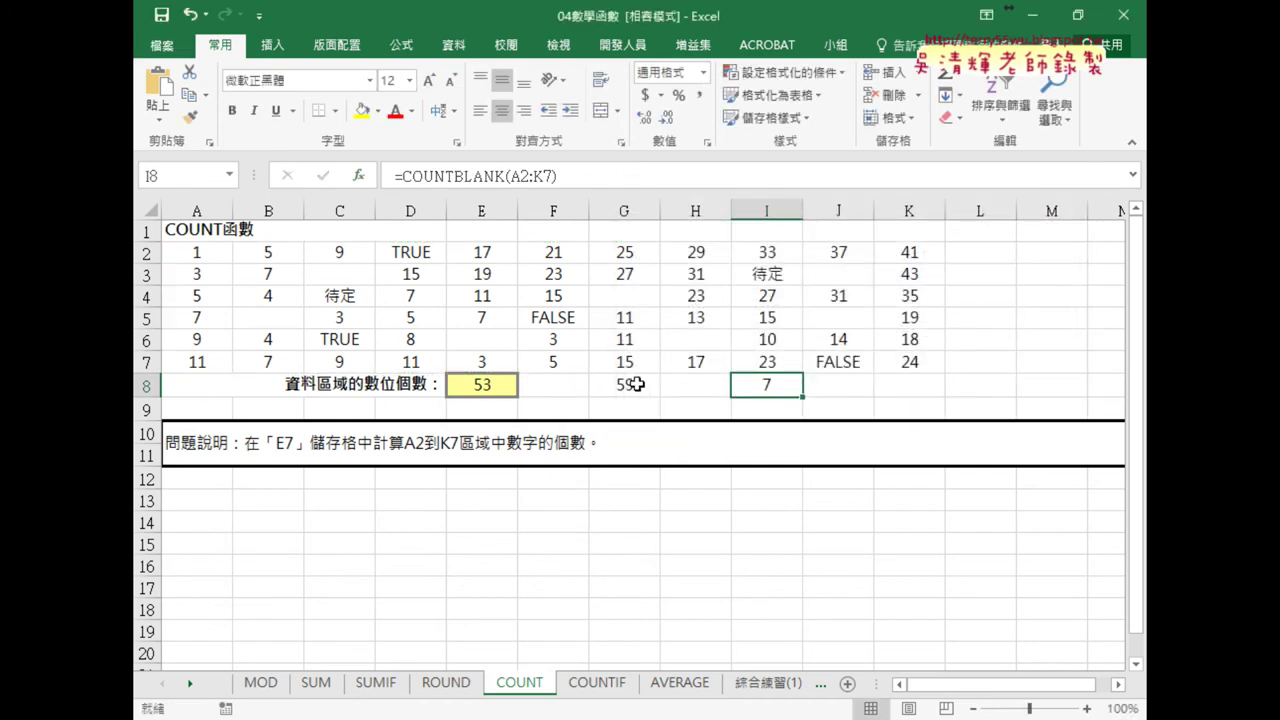
left_click(908, 385)
left_click(358, 175)
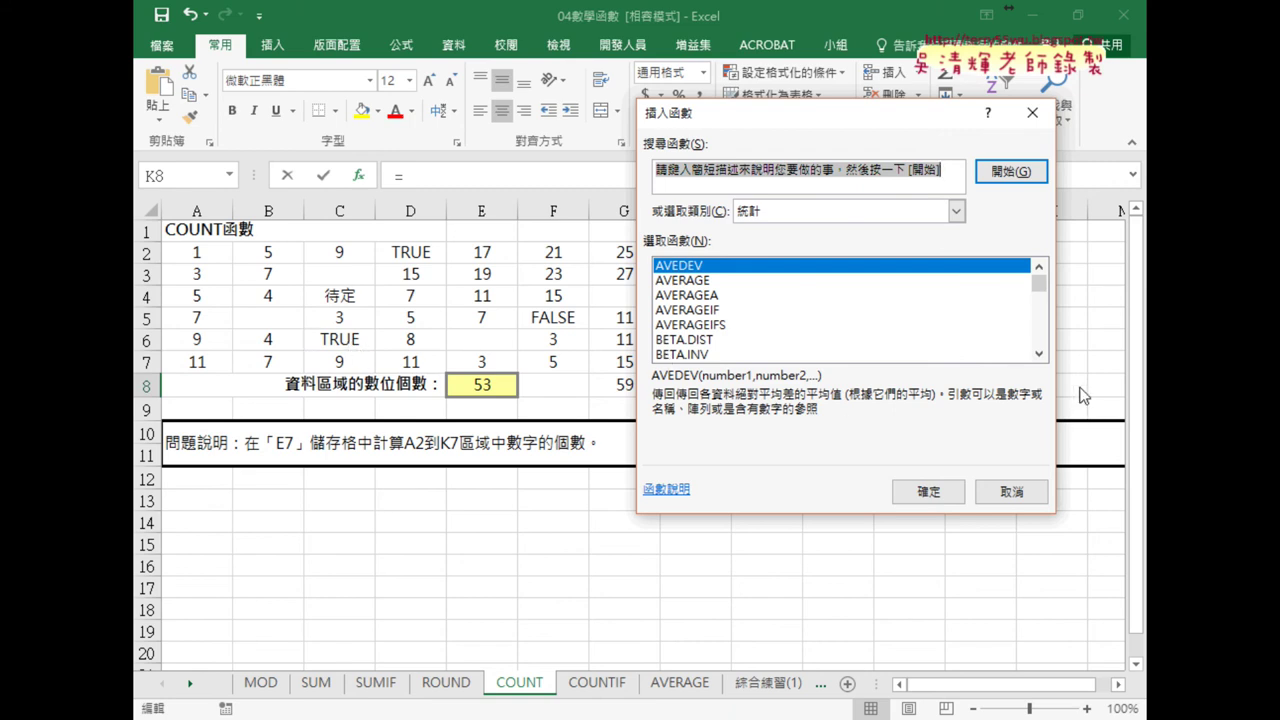
- Choose COUNTIF from the statistical function list for K8
left_click(1039, 354)
left_click(1039, 354)
left_click(1039, 354)
left_click(1039, 354)
left_click(1039, 354)
left_click(1039, 354)
left_click(1039, 354)
left_click(1039, 354)
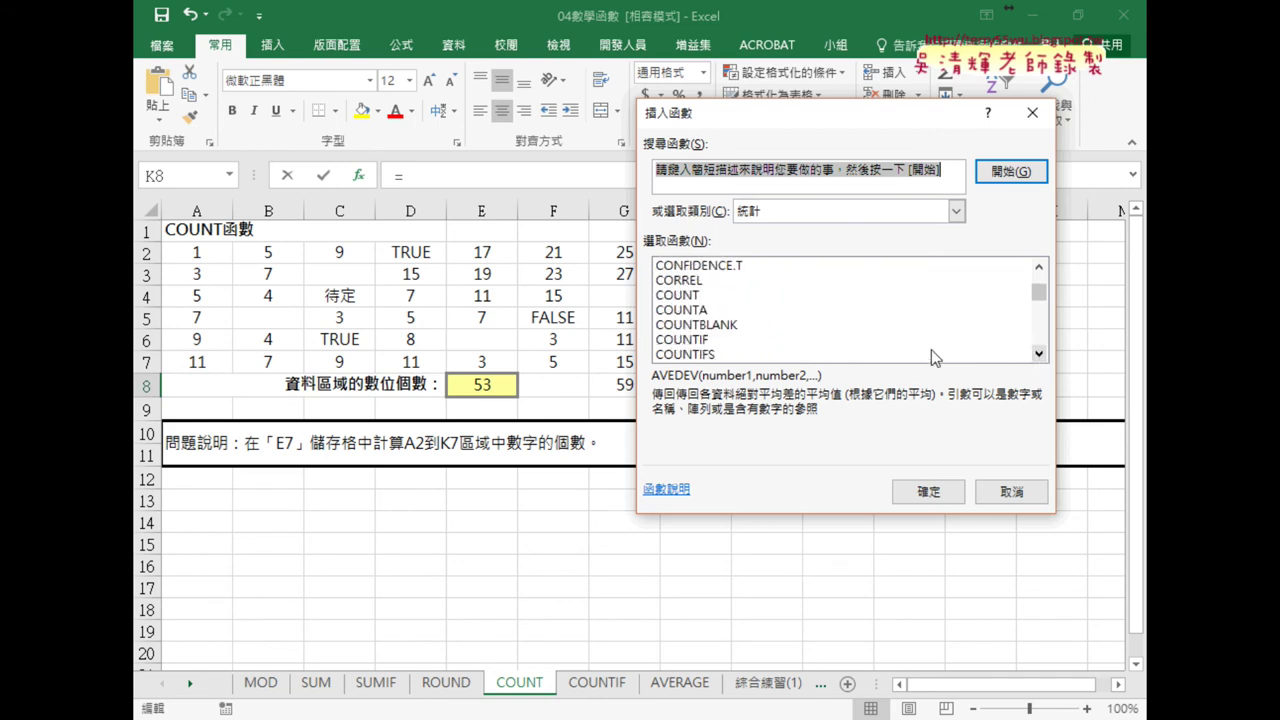
left_click(718, 341)
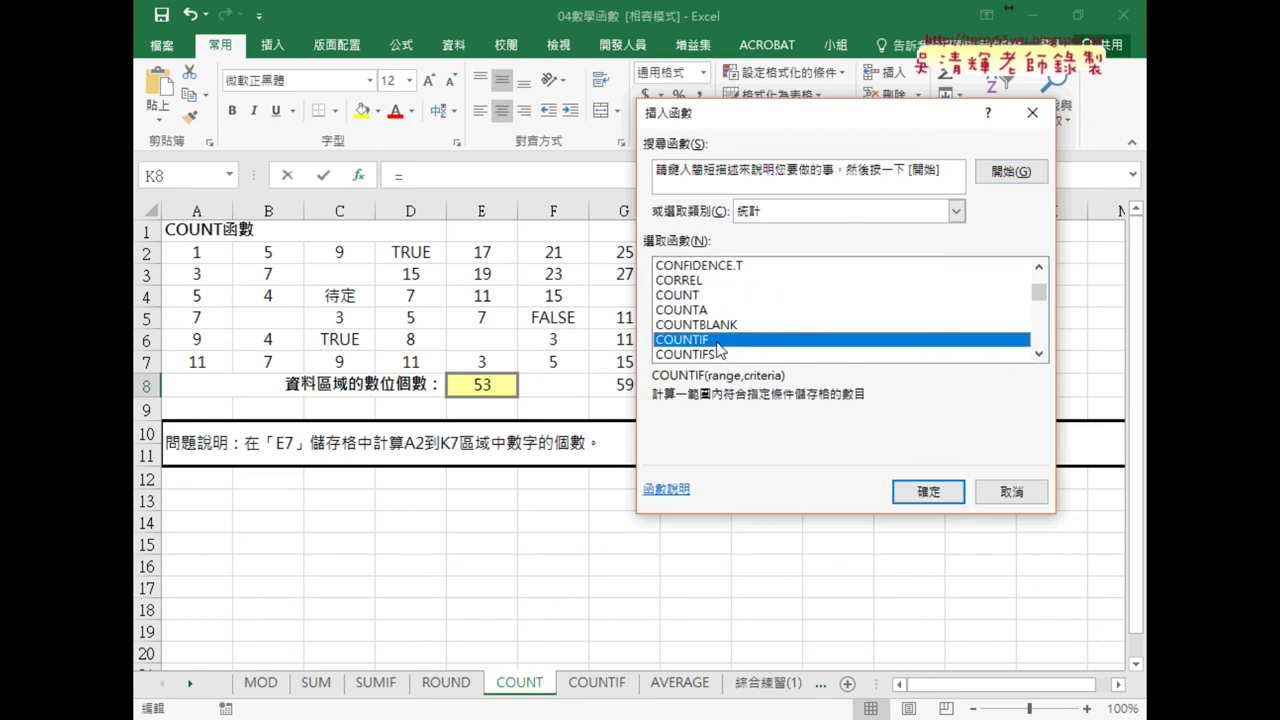
left_click(940, 492)
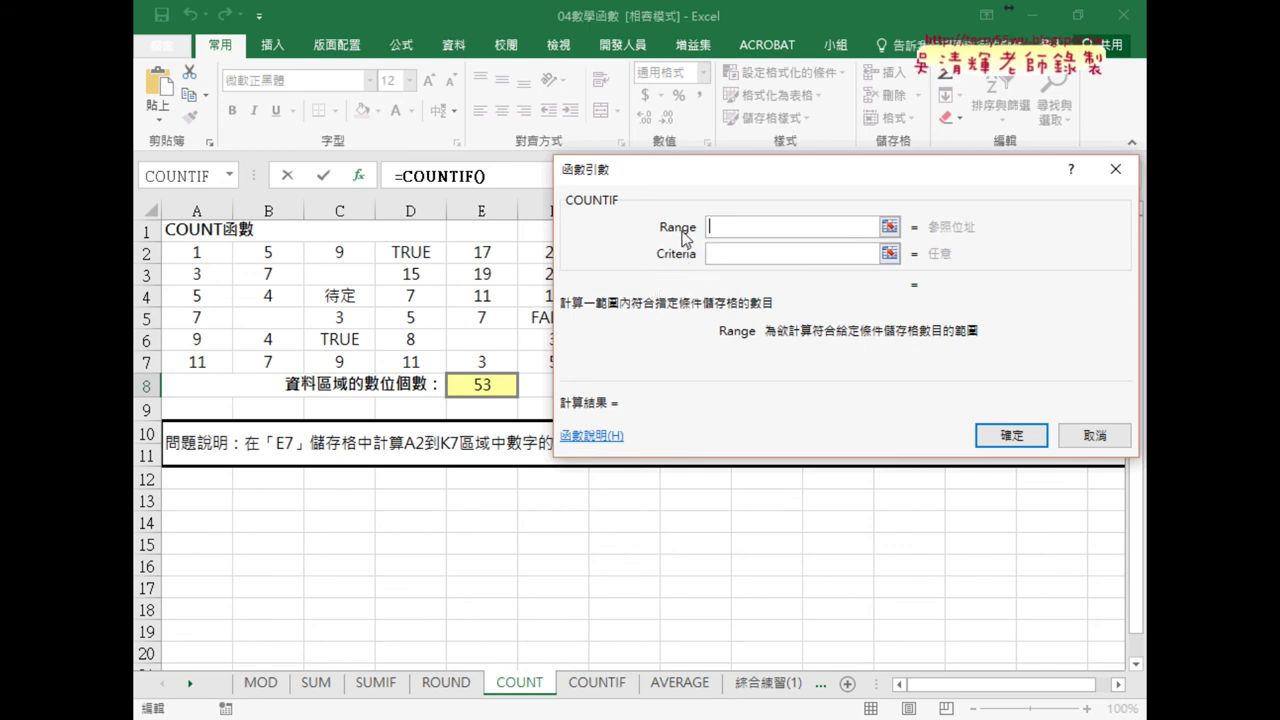
left_click_drag(716, 177, 490, 420)
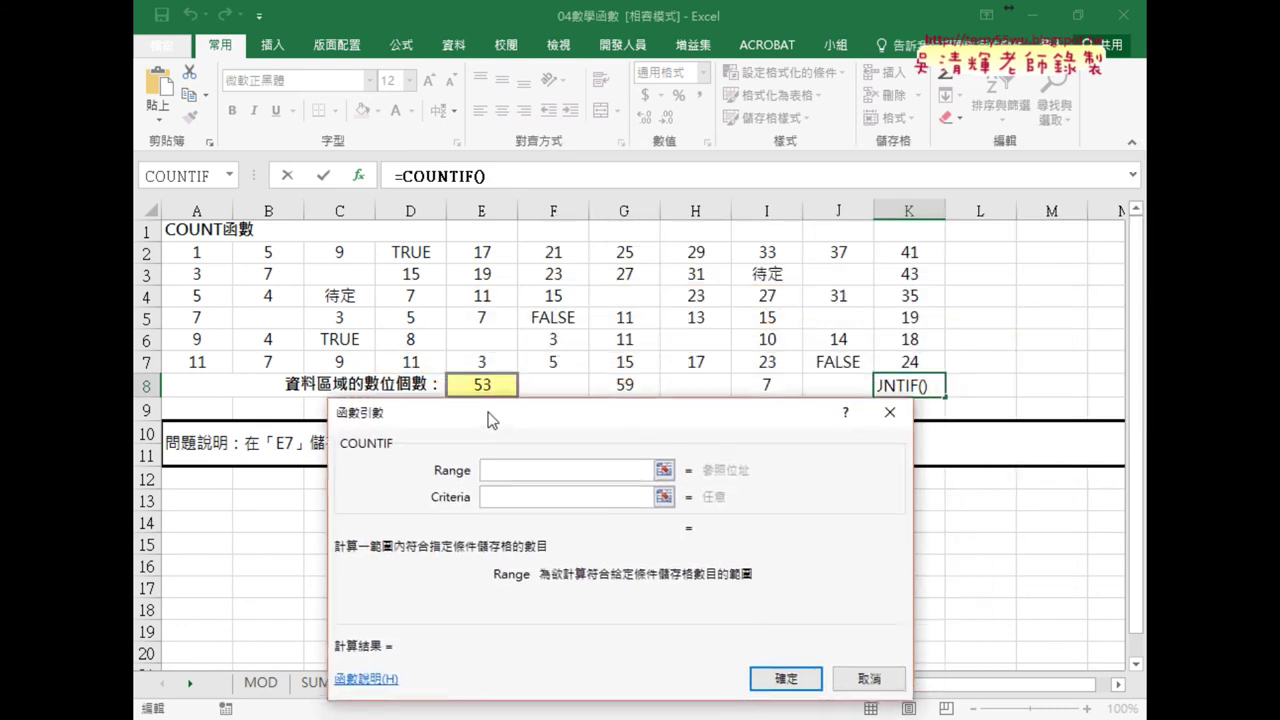
- Set Range to A2:K7 and Criteria to >30 so K8 returns 7
left_click_drag(200, 252, 908, 362)
left_click(558, 500)
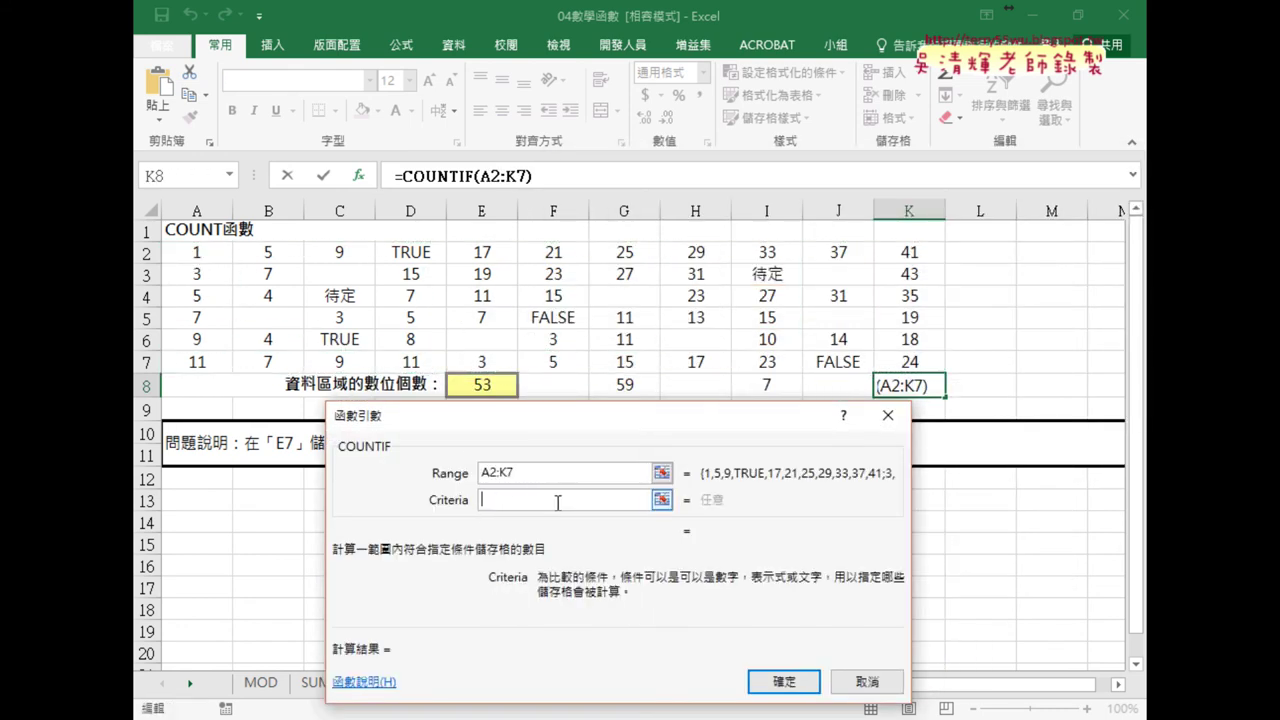
type(">30")
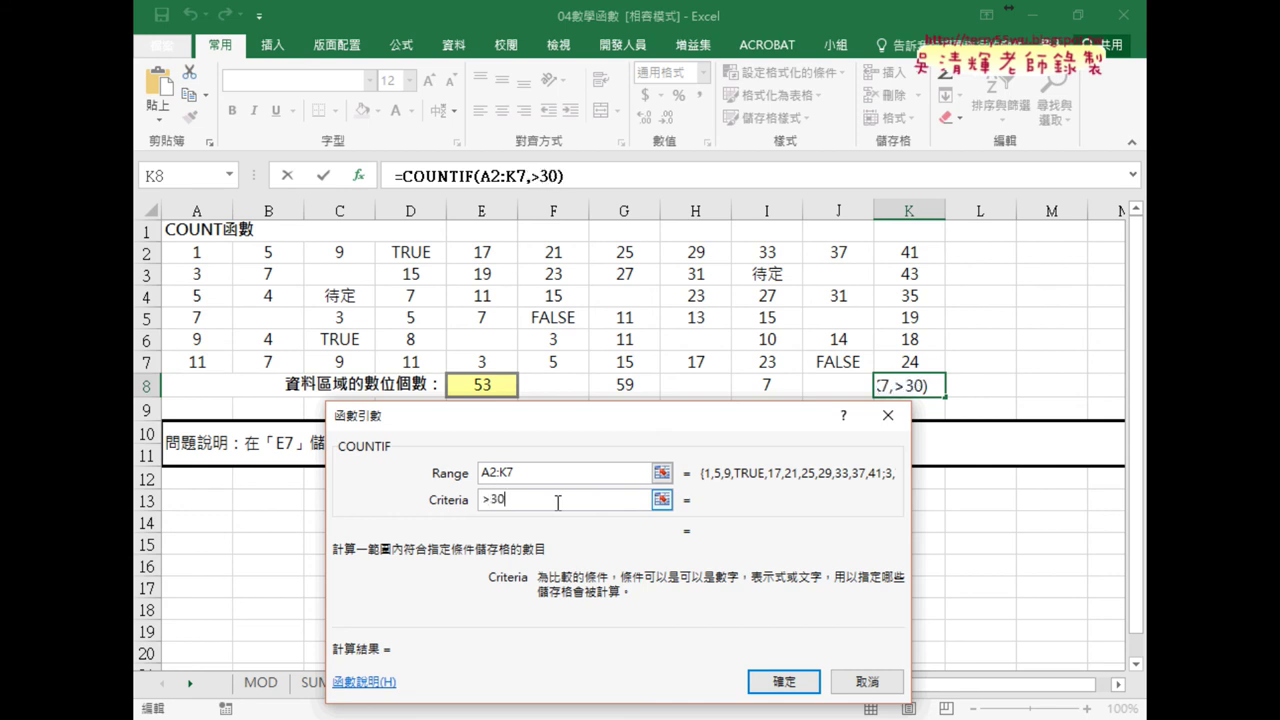
left_click(560, 473)
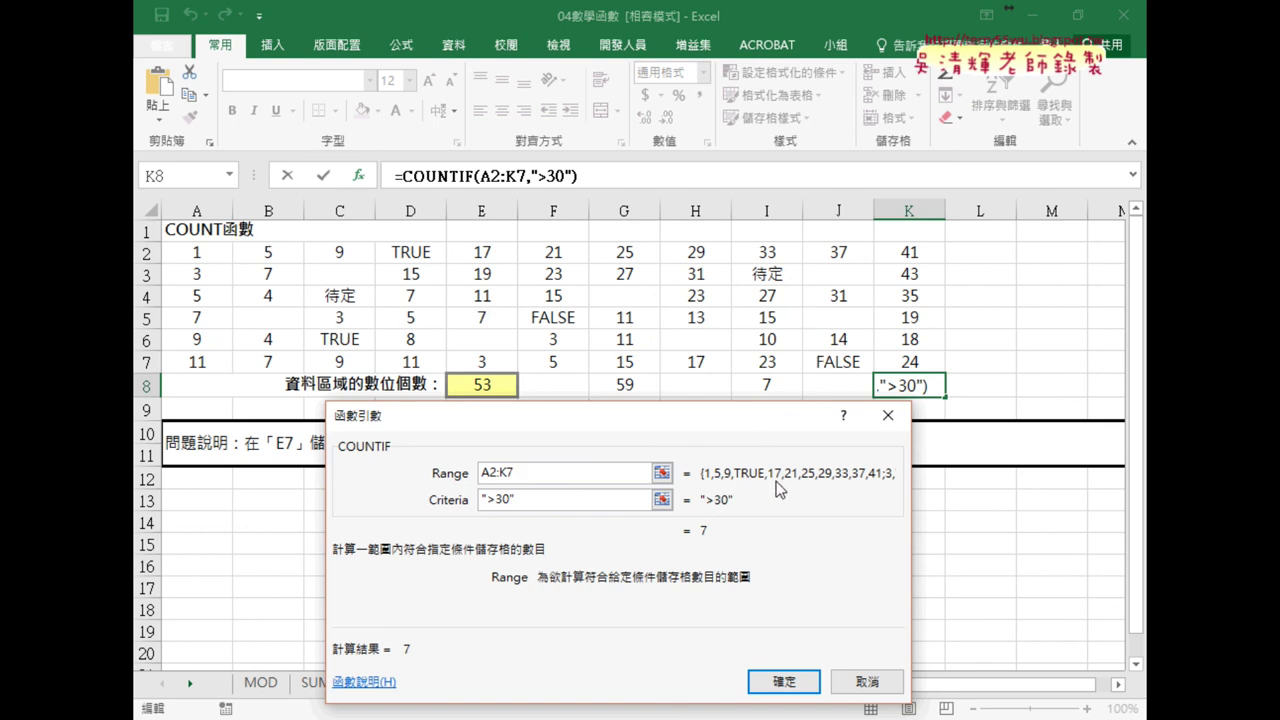
left_click(784, 681)
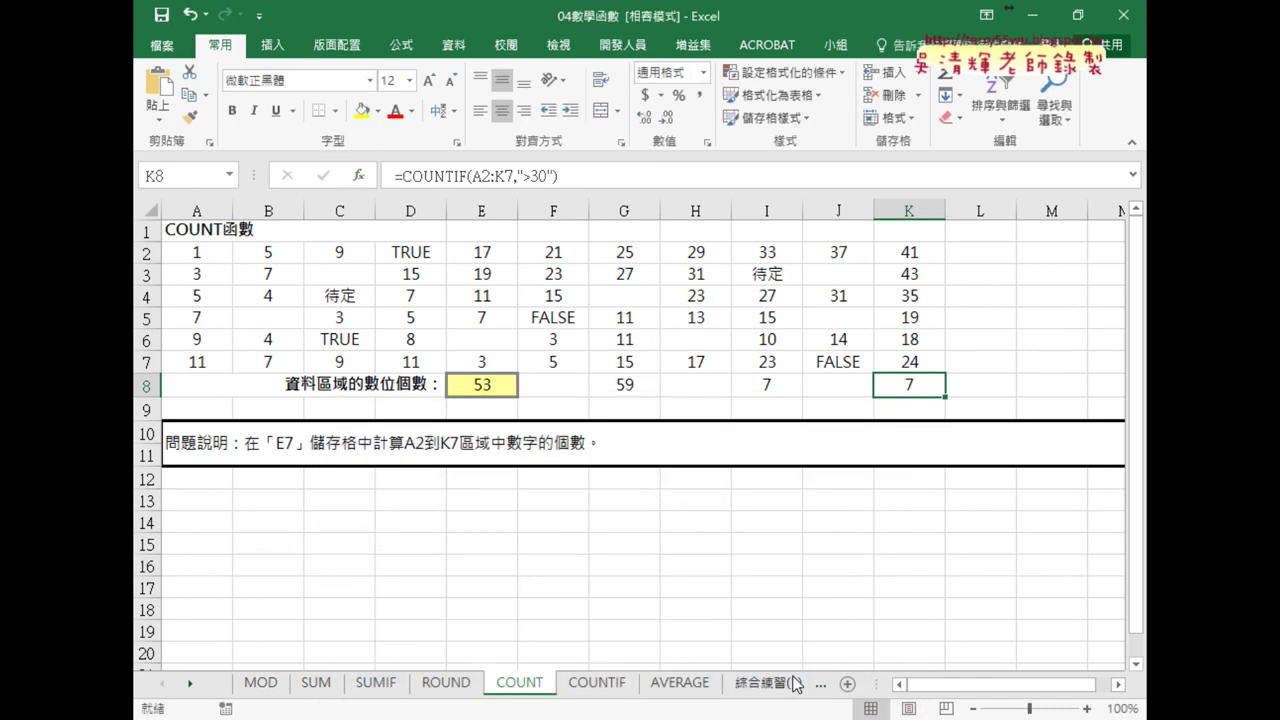
left_click(491, 387)
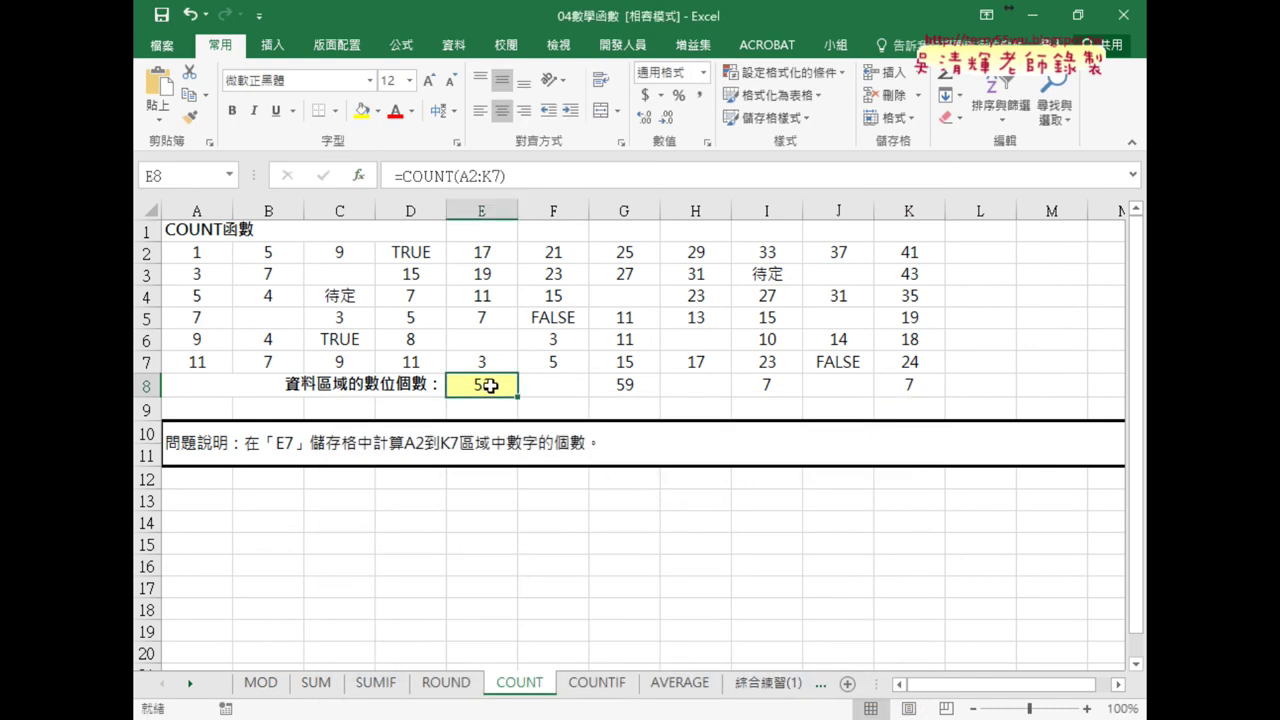
left_click(645, 390)
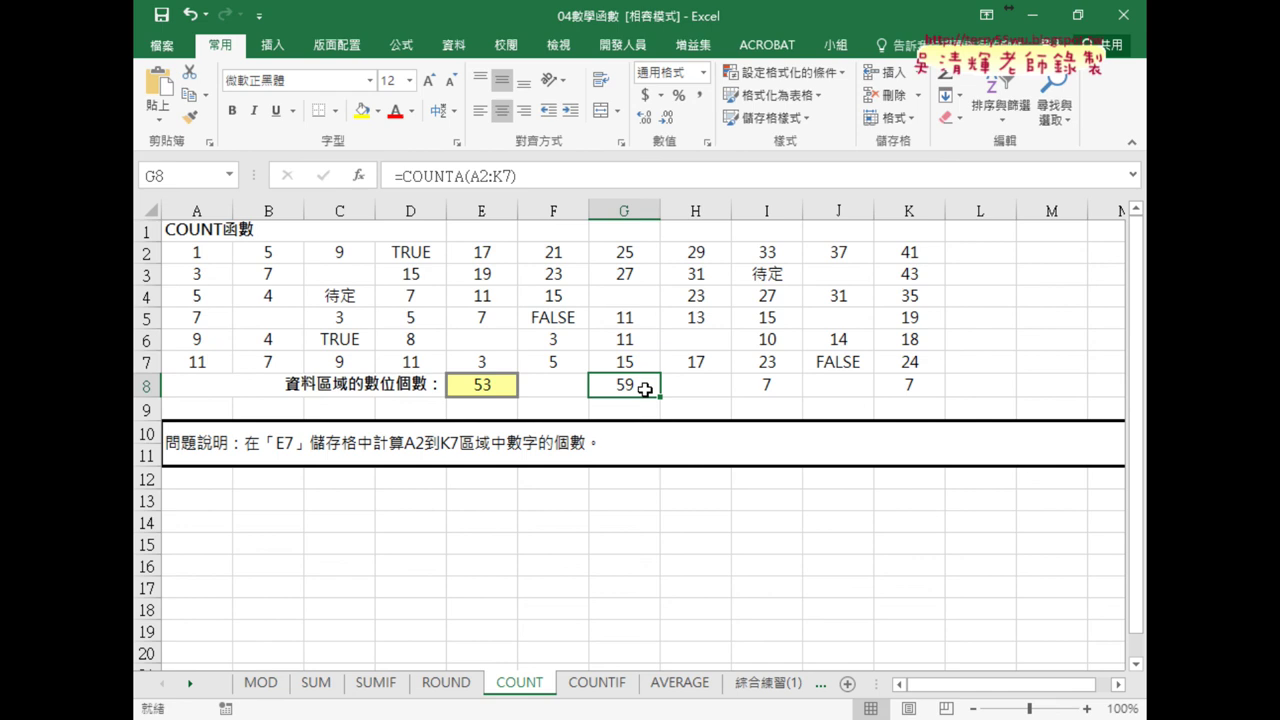
left_click(755, 388)
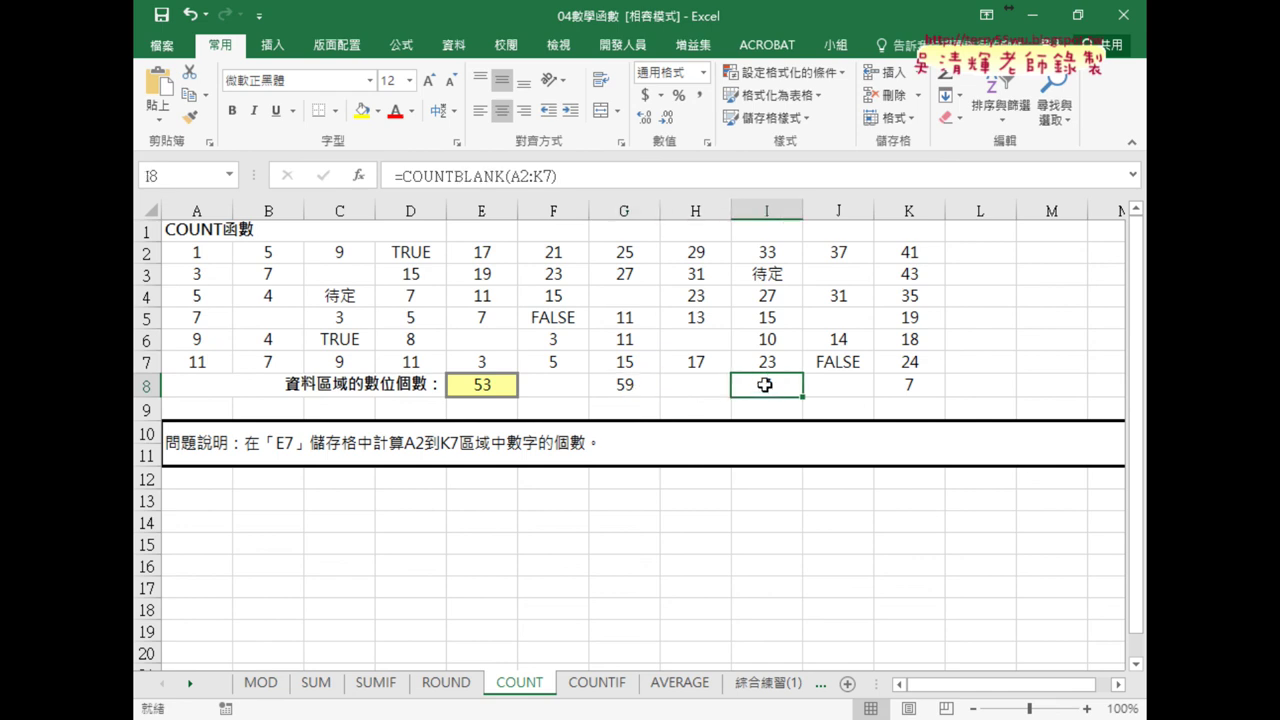
left_click(932, 386)
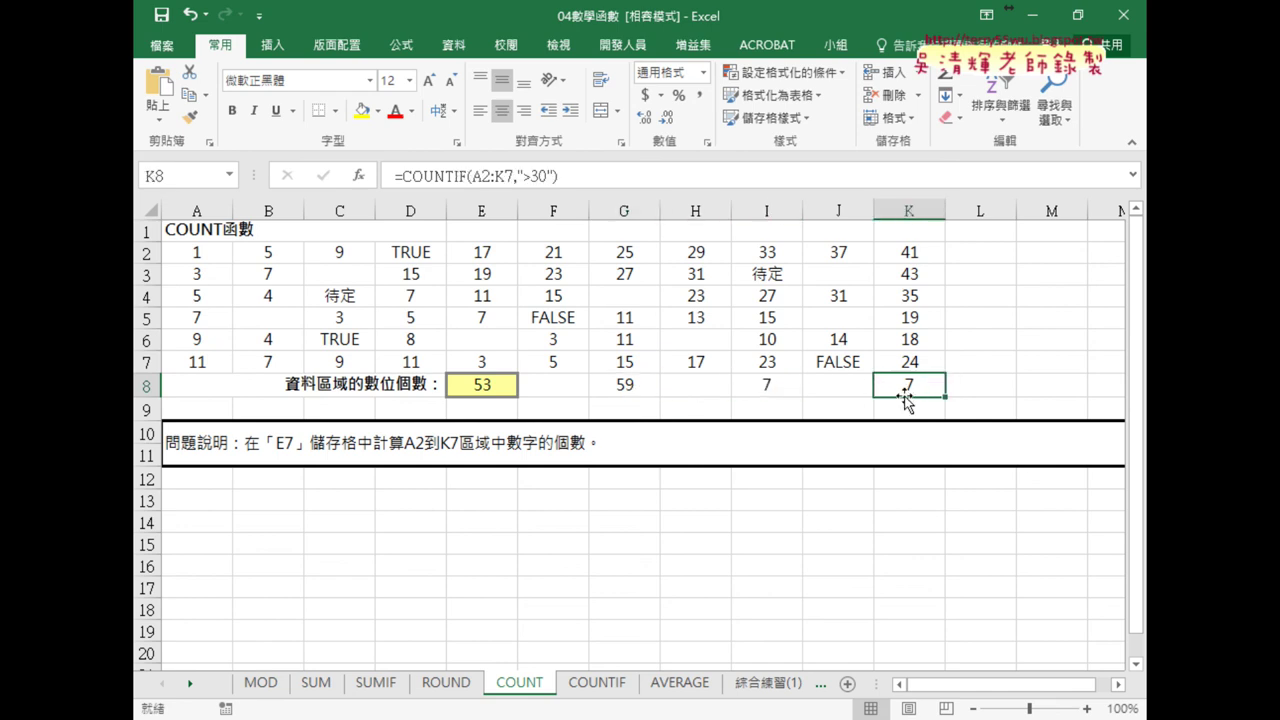